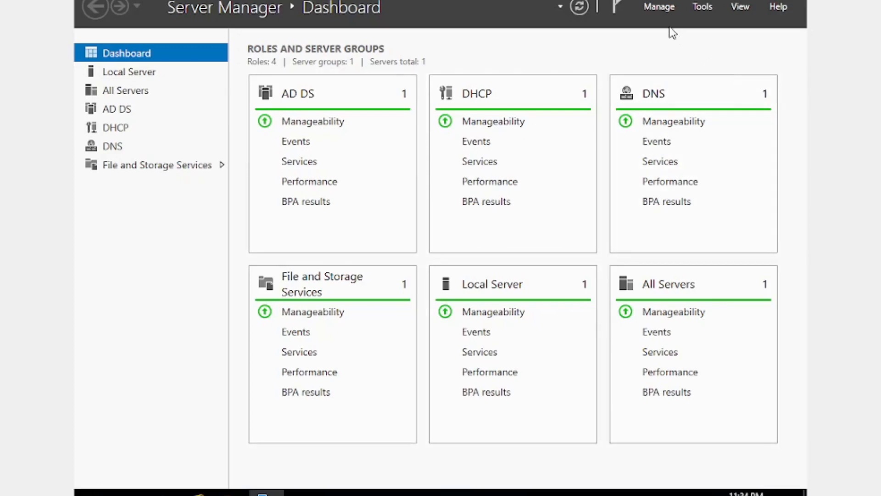
# Begin adding roles through a role-based or feature-based installation on the server MyServer.kkr1663.org from the server pool
pyautogui.click(662, 7)
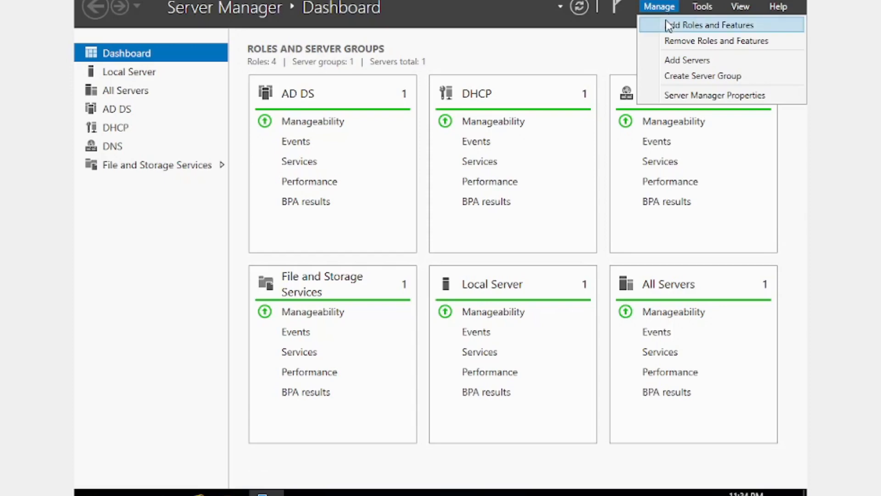
pyautogui.click(677, 23)
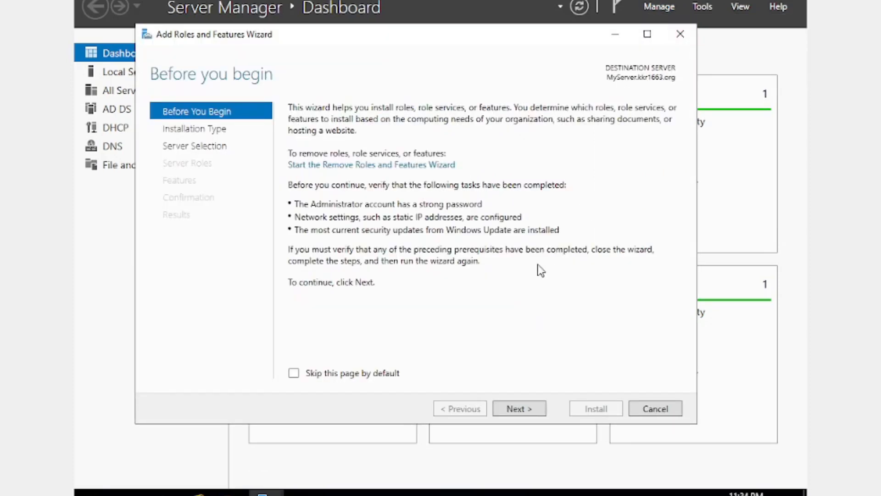
pyautogui.click(519, 408)
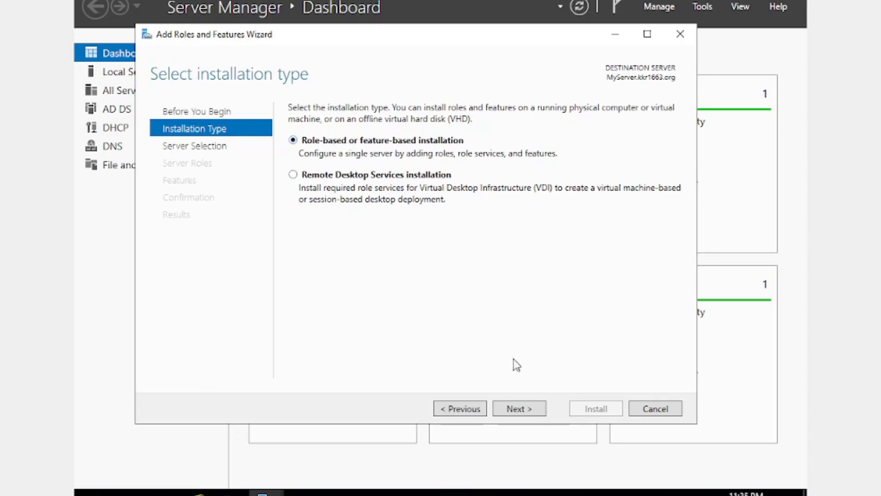
pyautogui.click(535, 410)
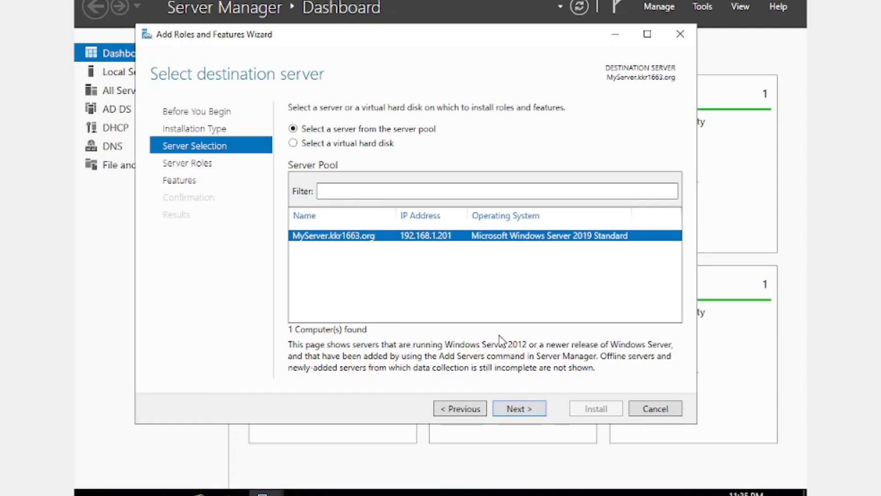
pyautogui.click(516, 410)
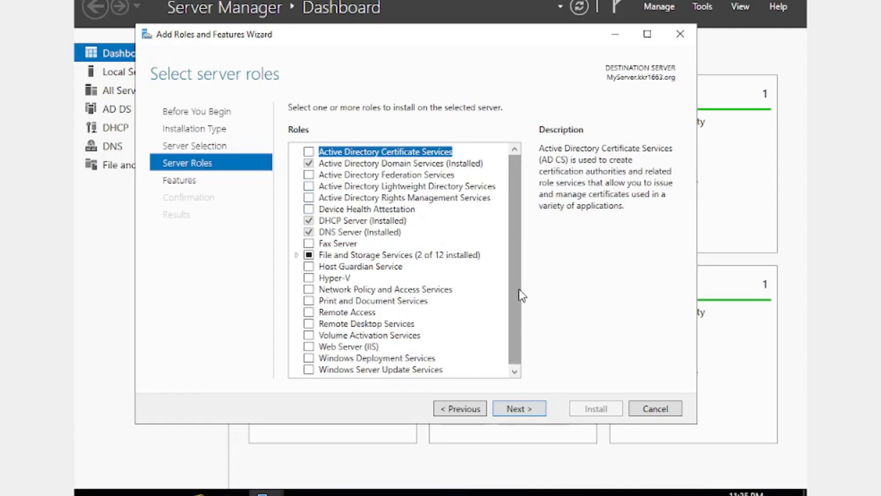
# Select the Windows Deployment Services role with its required management tools, adding no extra features
pyautogui.click(309, 358)
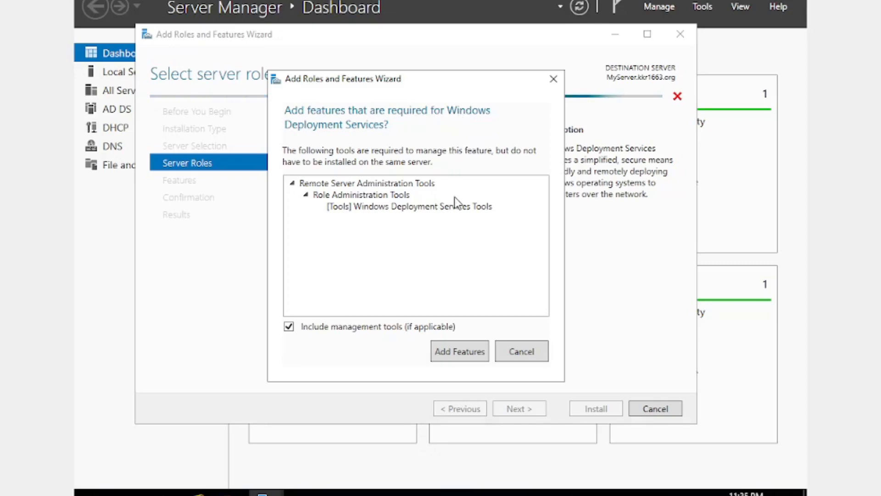
pyautogui.click(439, 354)
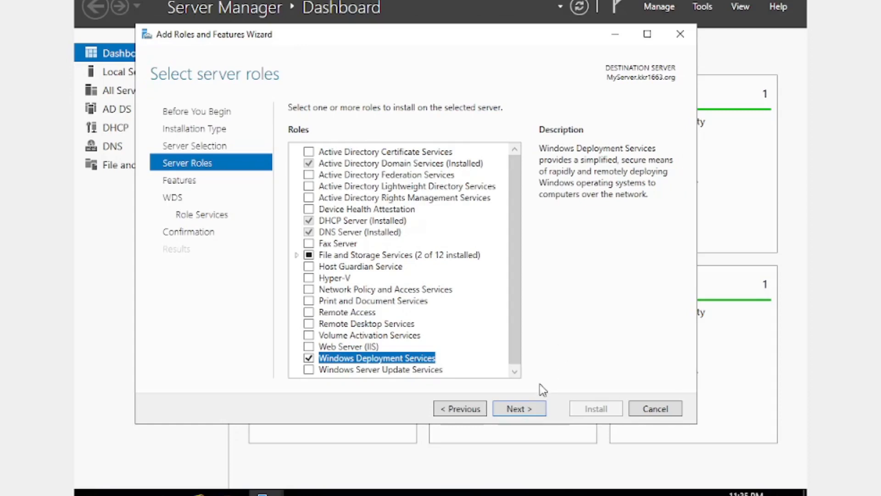
pyautogui.click(523, 408)
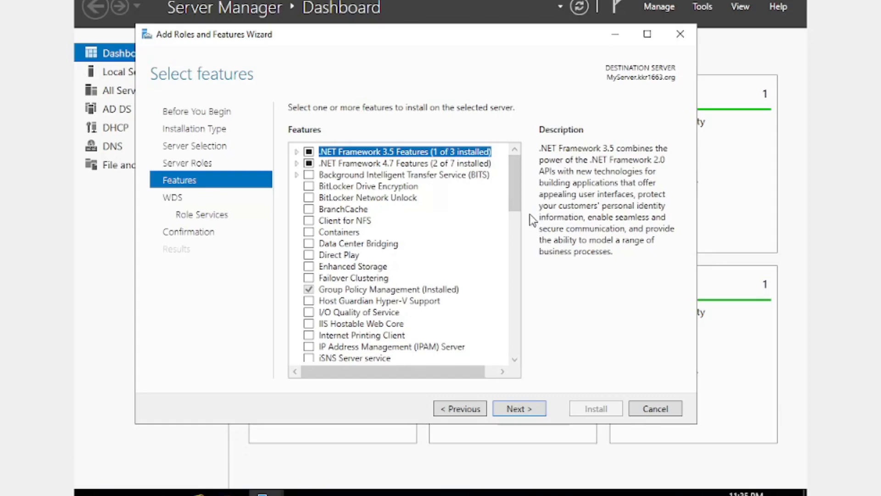
pyautogui.moveTo(515, 209); pyautogui.dragTo(526, 362)
pyautogui.click(540, 414)
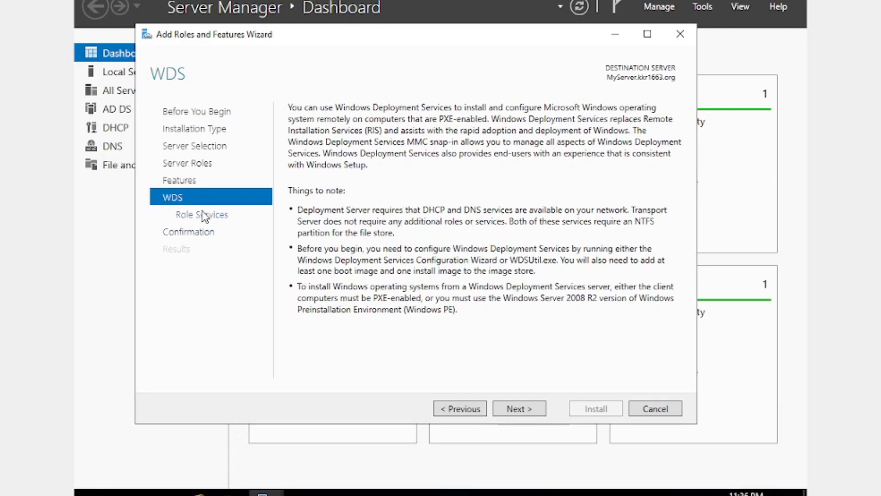
# Keep both the Deployment Server and Transport Server role services selected for Windows Deployment Services
pyautogui.click(517, 410)
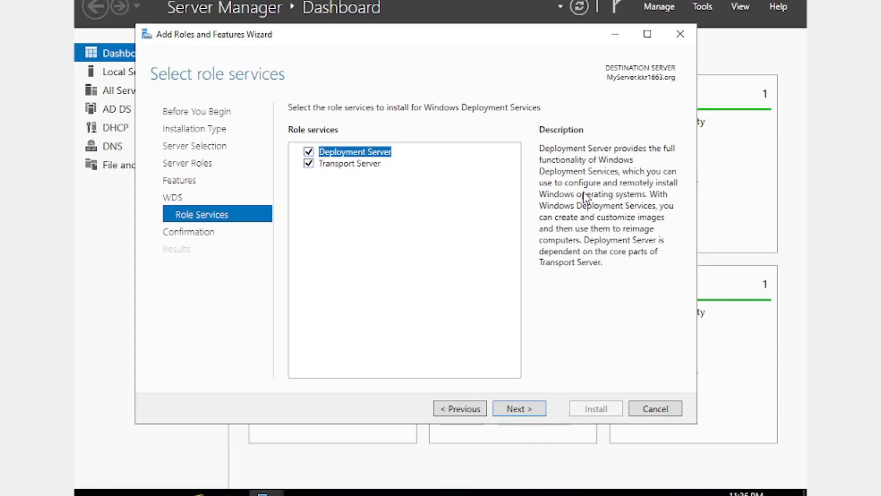
pyautogui.click(354, 166)
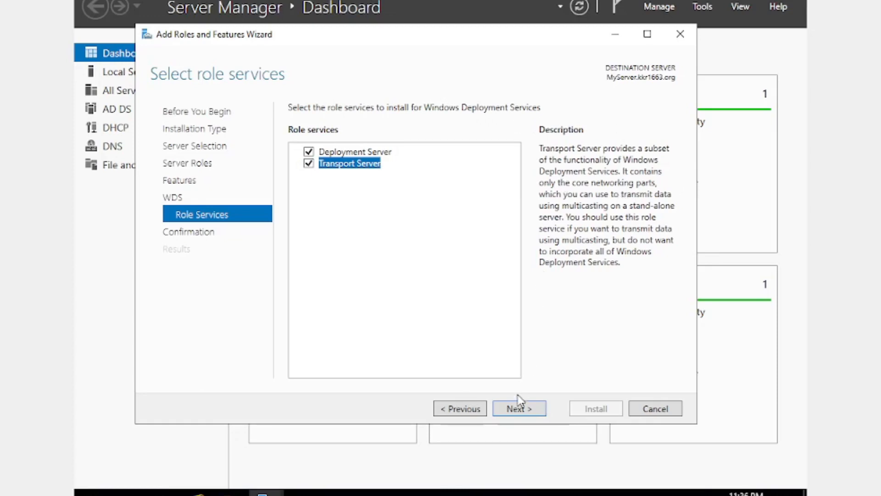
pyautogui.click(516, 409)
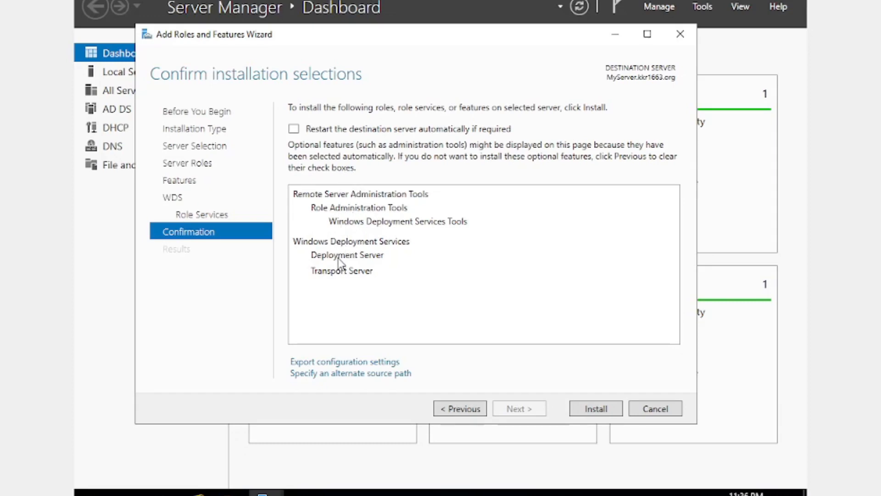
# Allow automatic restart of the destination server, install the selected role, and close the wizard once installation completes
pyautogui.click(294, 130)
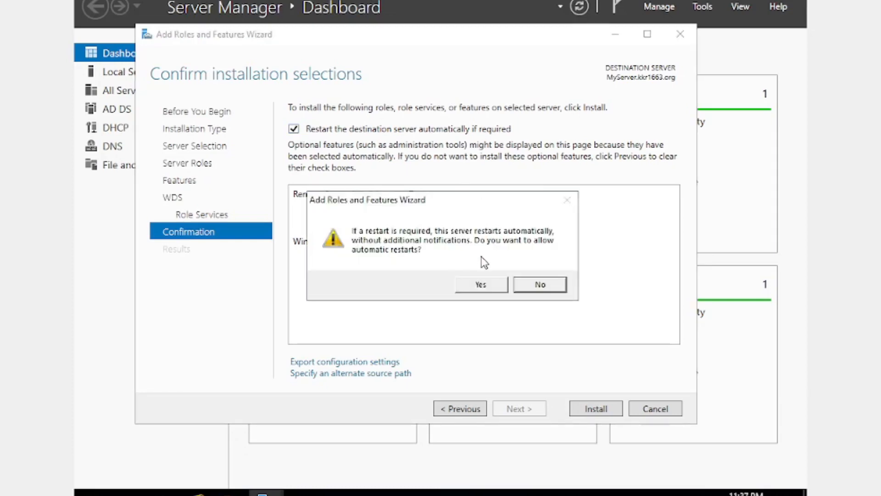
pyautogui.click(472, 285)
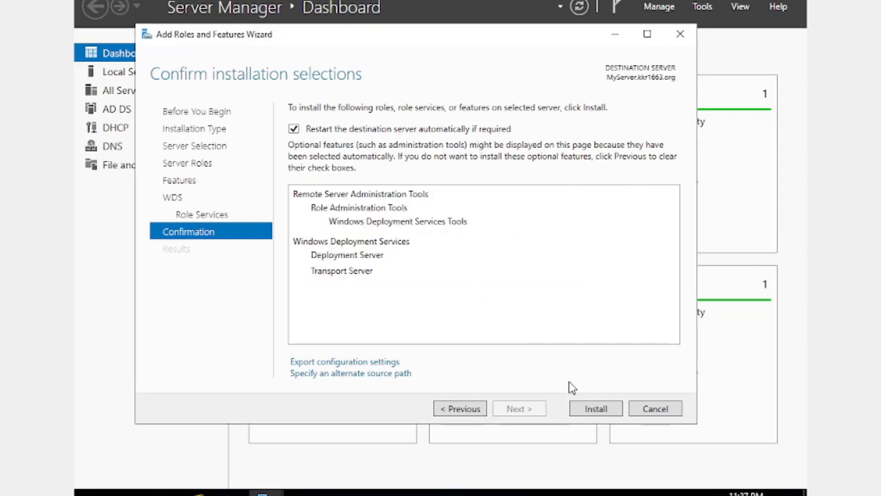
pyautogui.click(598, 409)
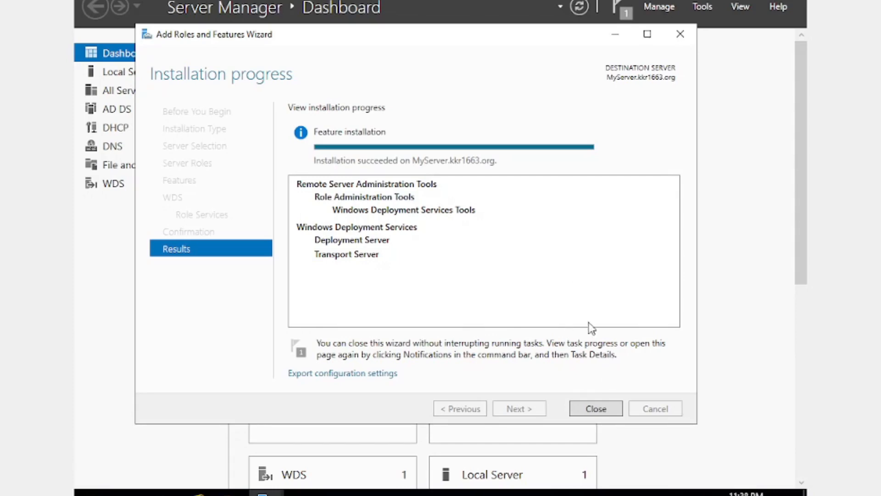
pyautogui.click(595, 408)
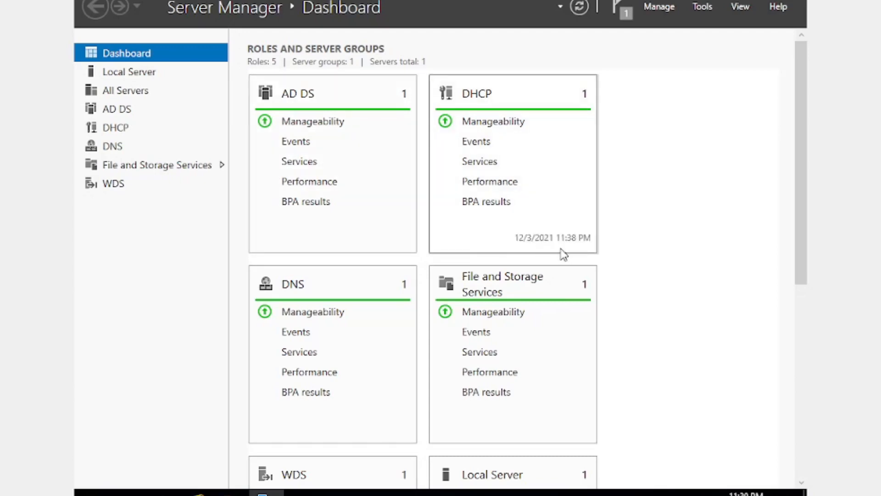
# Open the Windows Deployment Services console and select MyServer.kkr1663.org under Servers
pyautogui.scroll(-4, 562, 257)
pyautogui.scroll(-2, 517, 311)
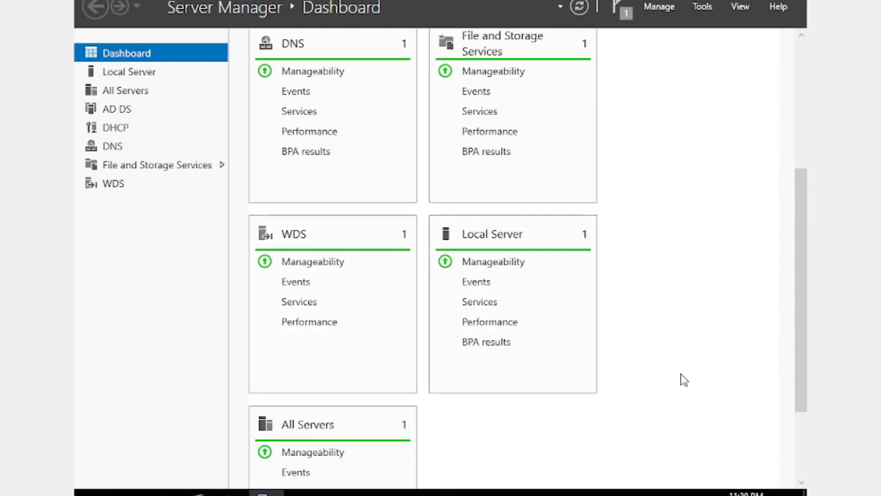
pyautogui.scroll(3, 668, 314)
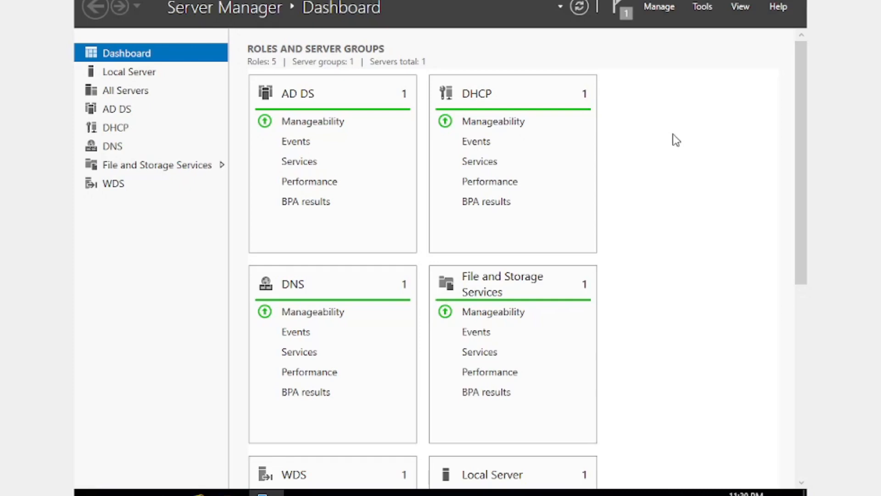
pyautogui.click(706, 8)
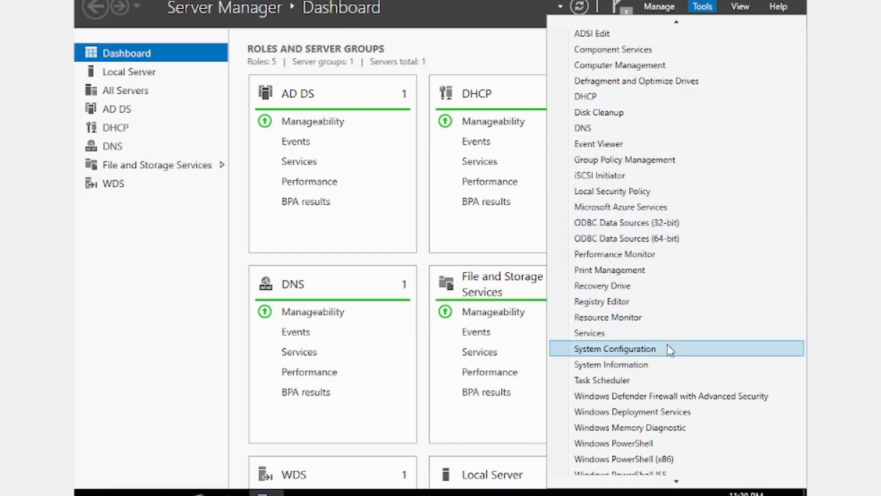
pyautogui.click(686, 413)
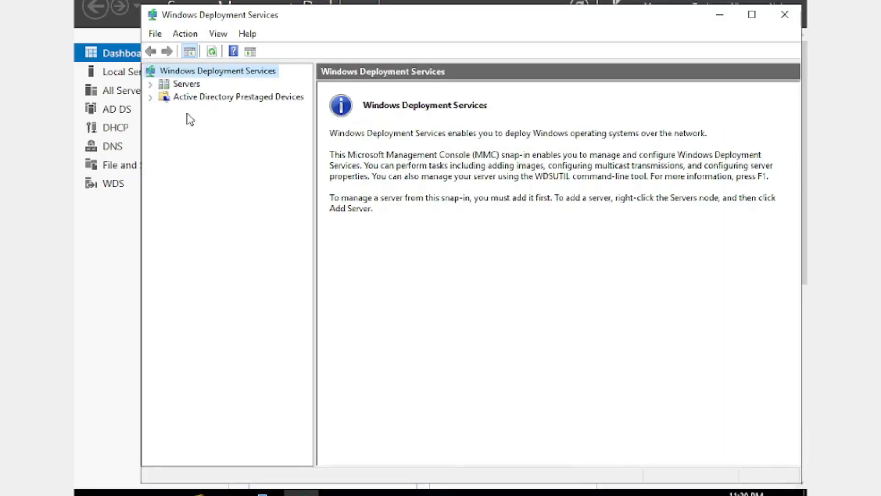
pyautogui.click(150, 85)
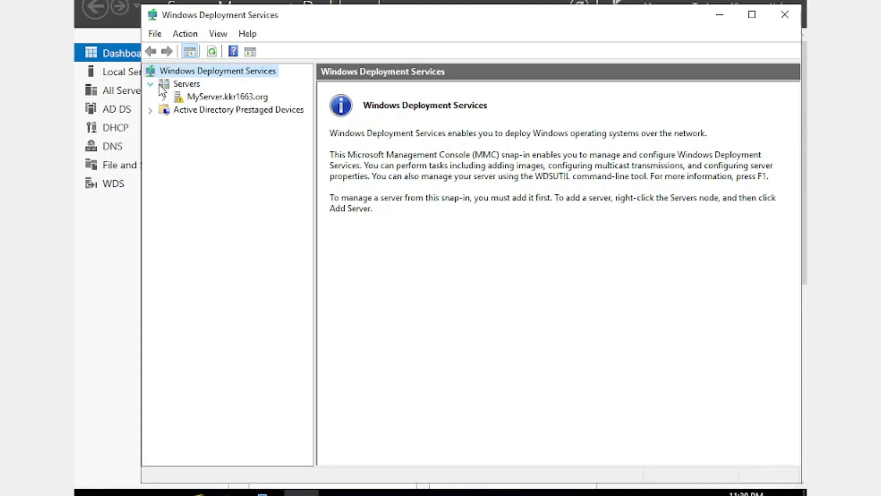
pyautogui.click(225, 98)
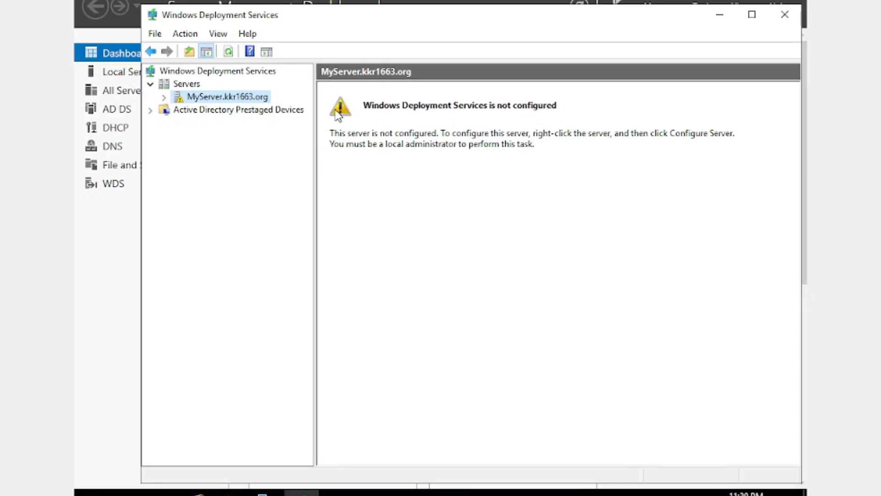
# Start configuring MyServer.kkr1663.org for Windows Deployment Services with the Integrated with Active Directory option
pyautogui.rightClick(238, 98)
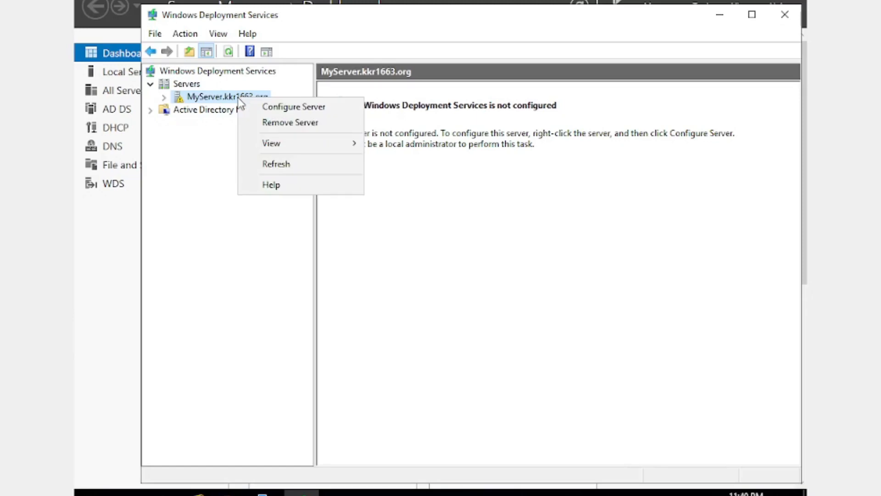
pyautogui.click(315, 108)
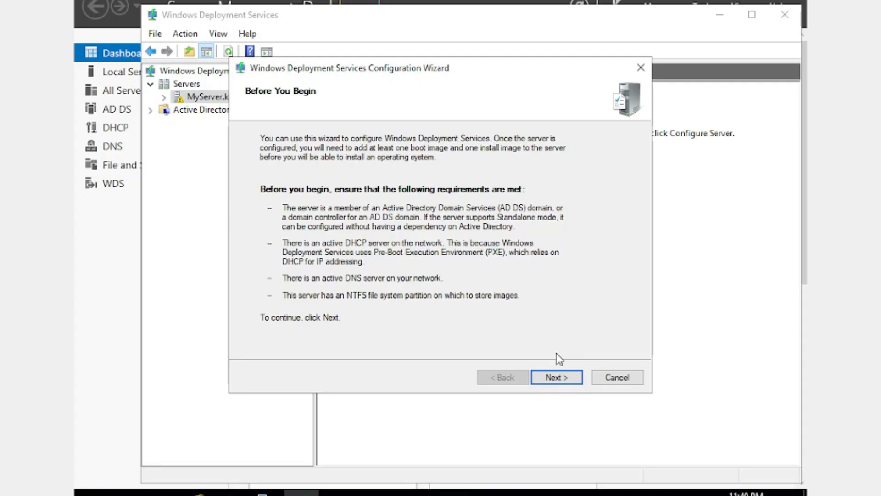
pyautogui.click(563, 383)
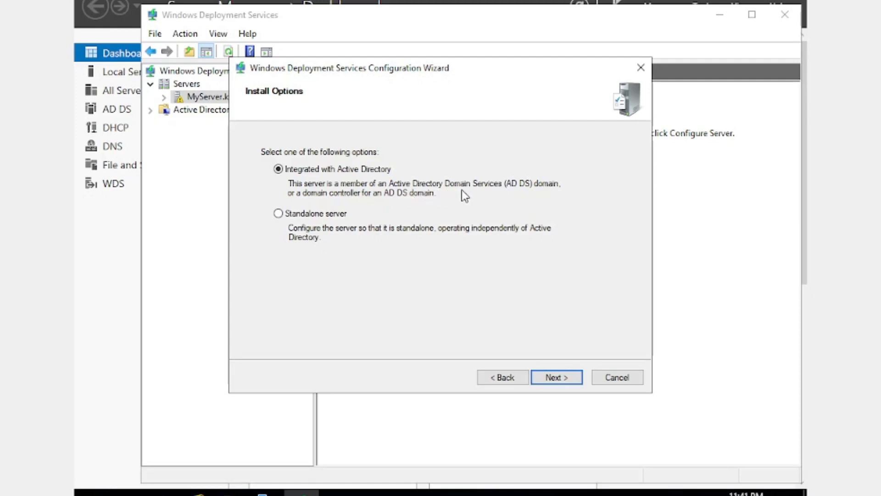
pyautogui.click(551, 377)
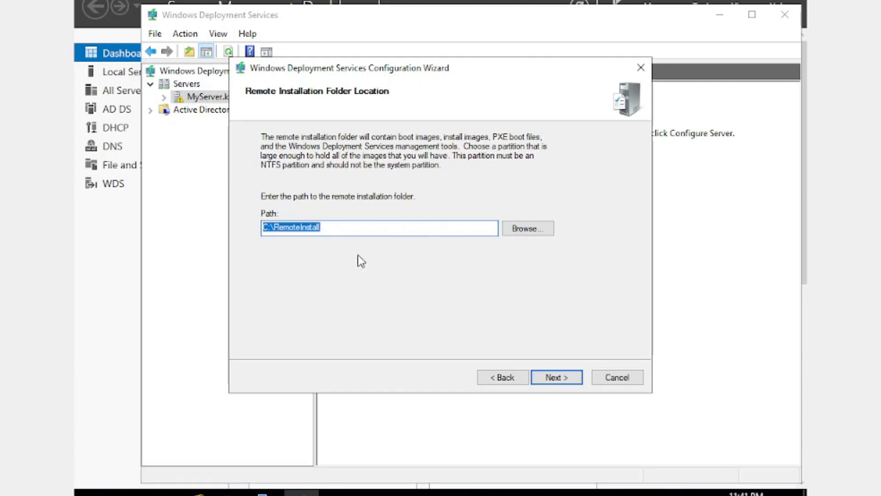
pyautogui.click(544, 231)
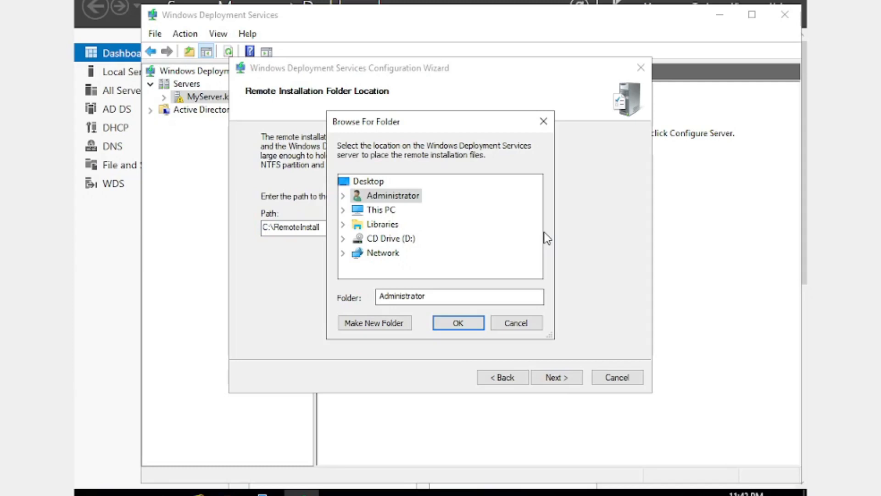
pyautogui.click(344, 210)
pyautogui.scroll(-2, 485, 231)
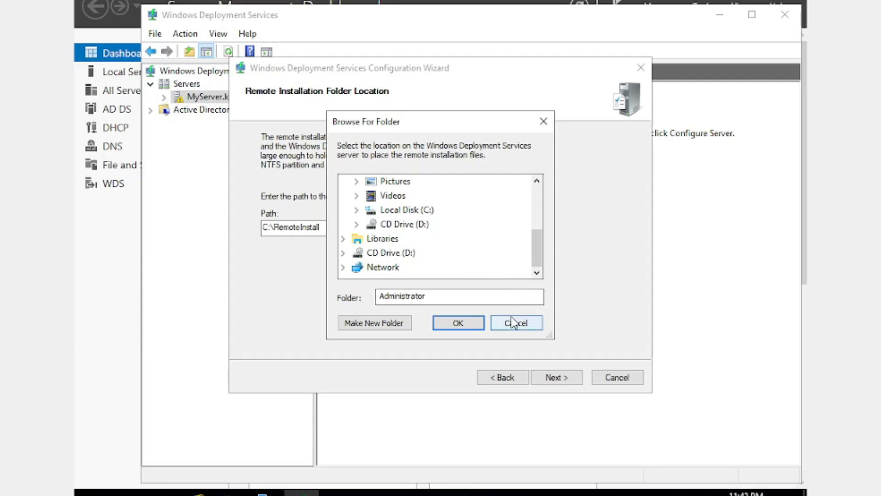
pyautogui.click(543, 129)
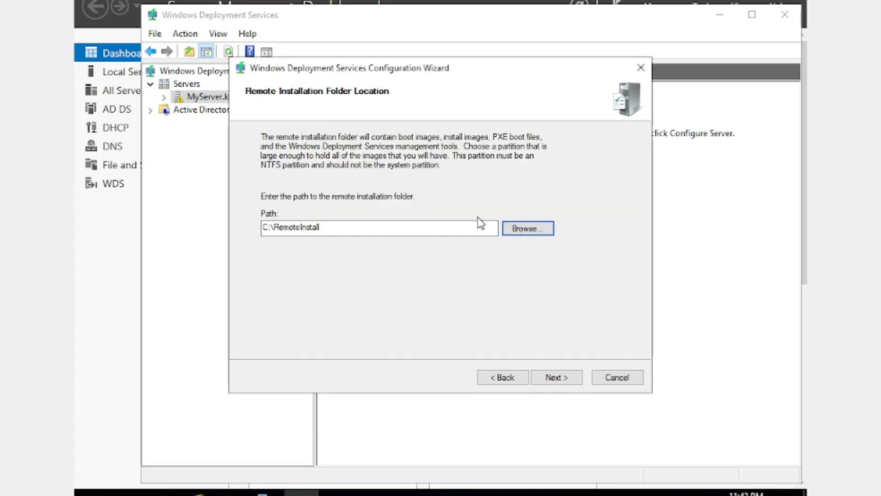
# Accept C:\RemoteInstall on the system volume as the remote installation folder and keep both Proxy DHCP options enabled
pyautogui.click(553, 379)
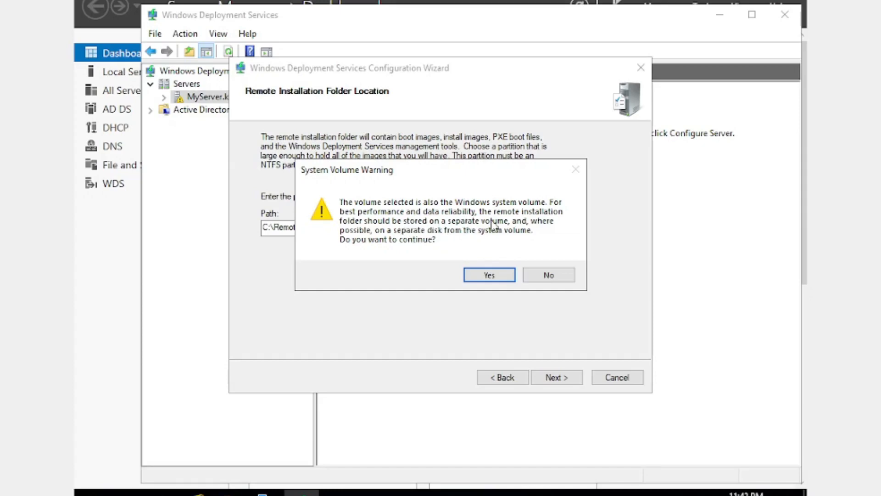
pyautogui.click(489, 275)
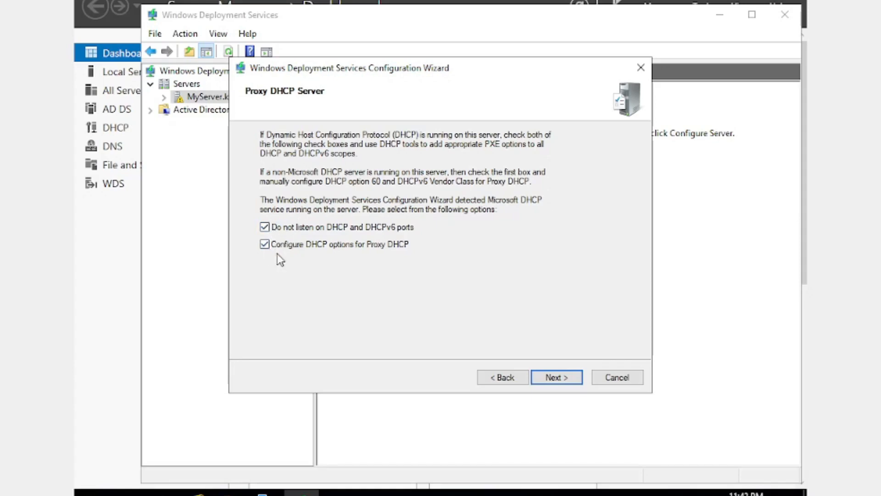
pyautogui.click(552, 377)
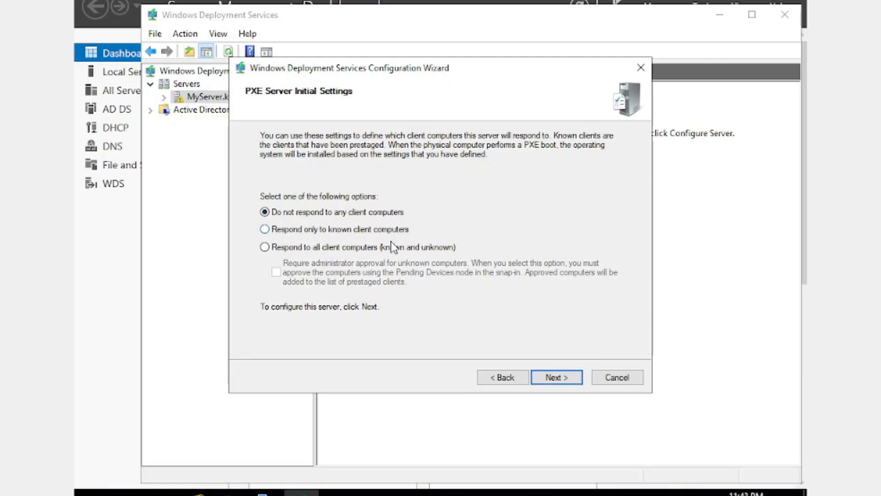
# Set PXE to respond to all known and unknown client computers, require administrator approval for unknown ones, and finish the configuration
pyautogui.click(265, 248)
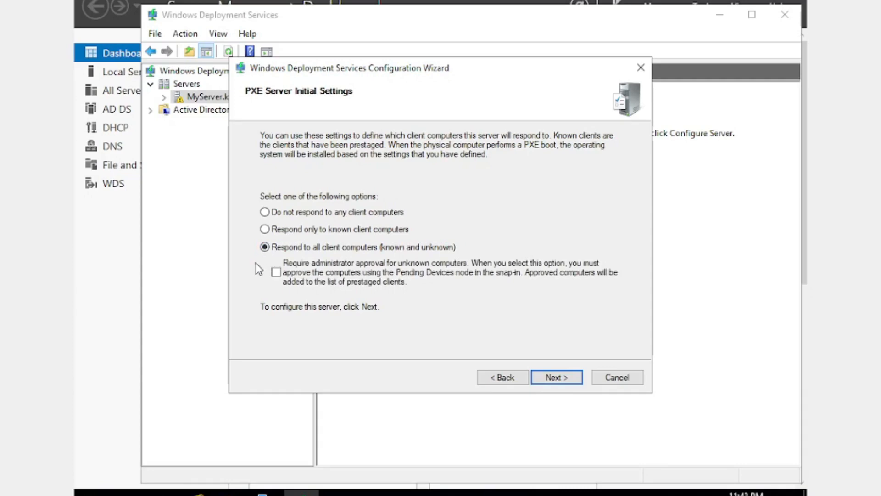
pyautogui.click(276, 273)
pyautogui.click(553, 377)
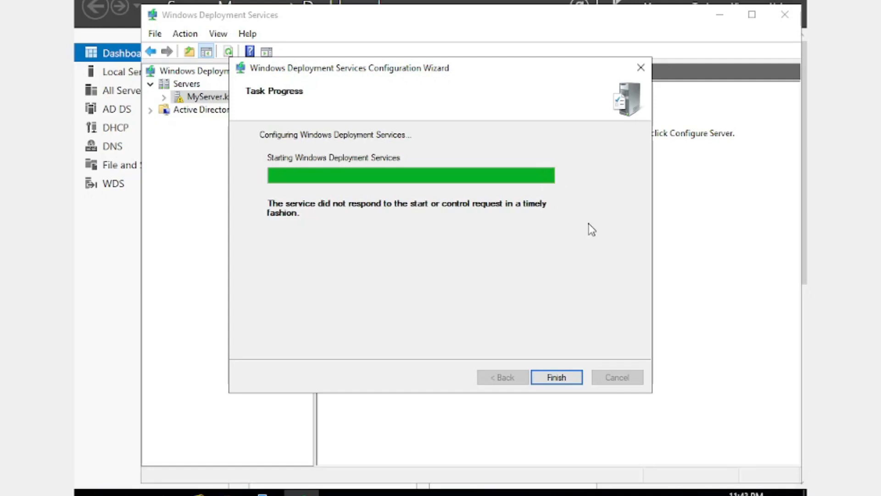
pyautogui.click(553, 375)
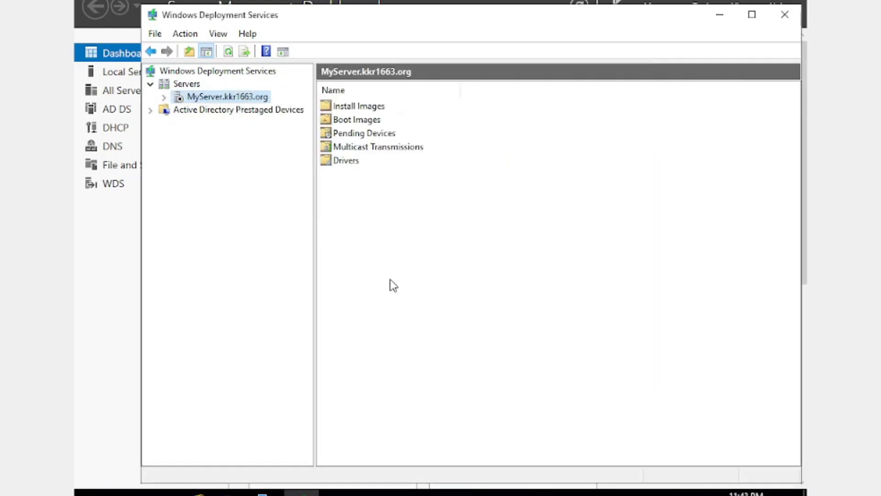
# Start the Windows Deployment Services service on MyServer.kkr1663.org and dismiss the notice
pyautogui.click(244, 98)
pyautogui.rightClick(255, 99)
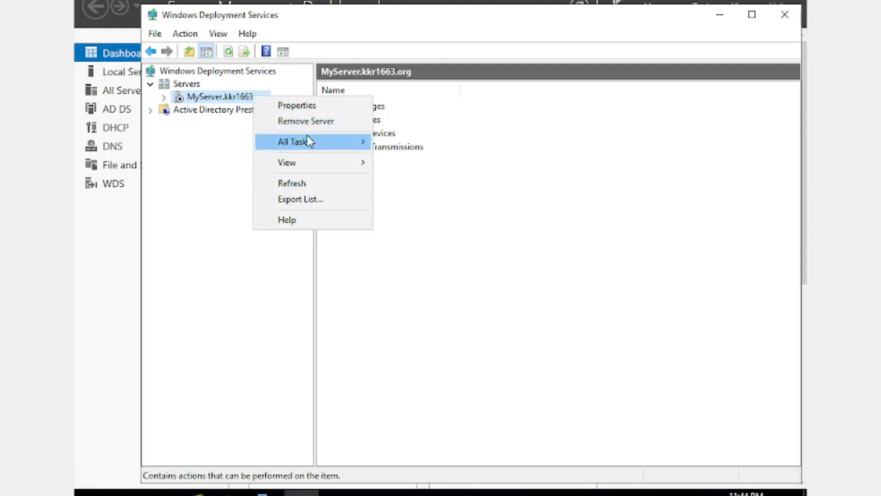
pyautogui.moveTo(308, 142)
pyautogui.click(396, 142)
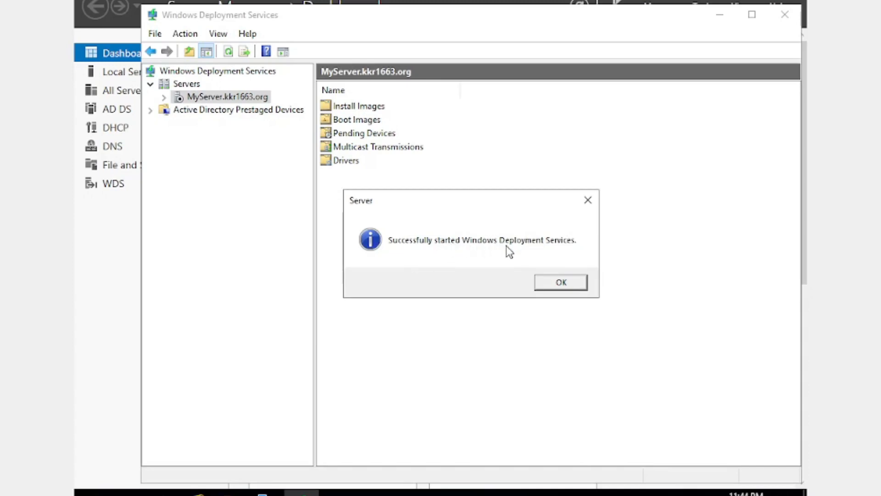
pyautogui.click(563, 281)
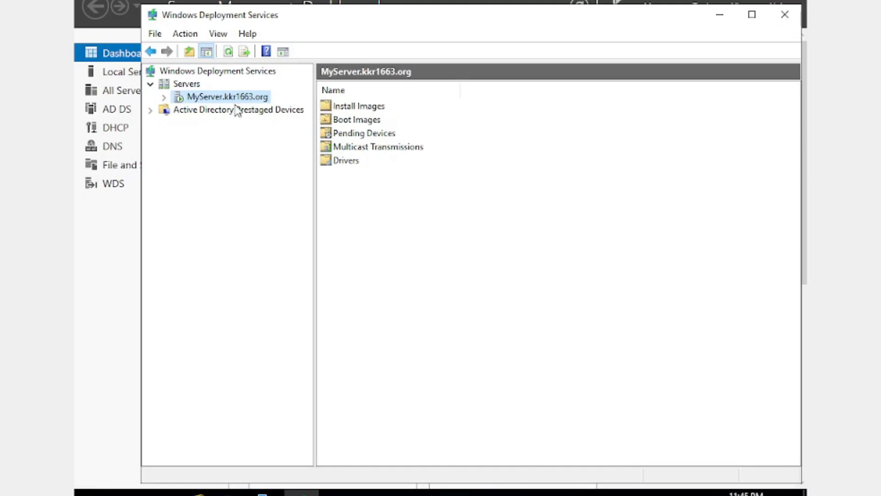
# Expand MyServer.kkr1663.org in the console tree and select its Install Images folder
pyautogui.click(164, 98)
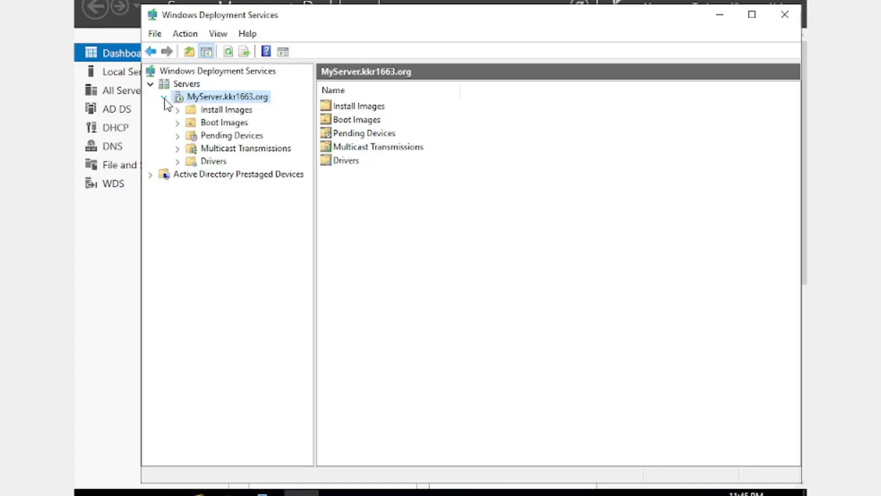
pyautogui.rightClick(217, 112)
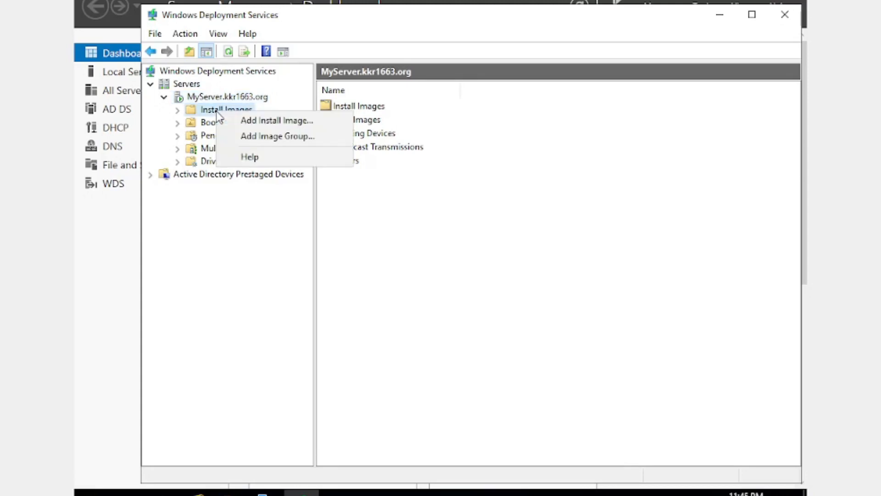
pyautogui.click(304, 121)
pyautogui.press('Escape')
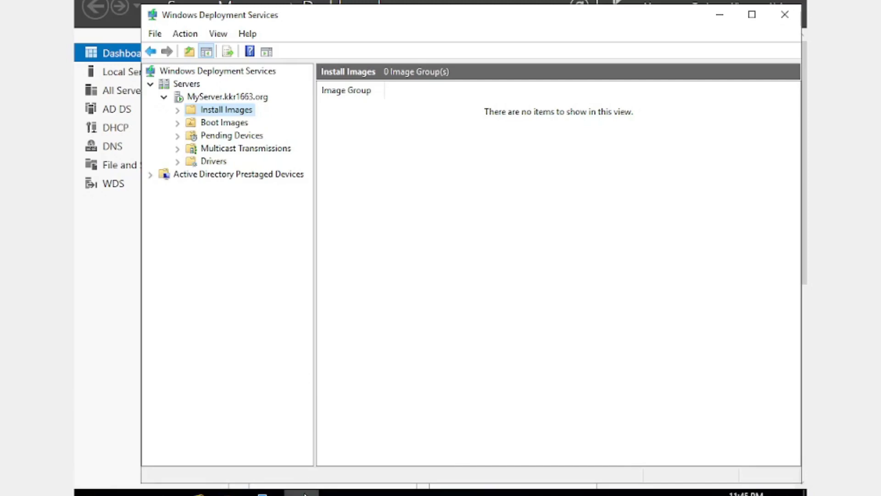
# Switch to Oracle VM VirtualBox Manager, mount the Windows 7 ISO from F:\Downloads in the Windows Server 2019 machine's optical drive, and minimize the manager
pyautogui.moveTo(305, 494)
pyautogui.hotkey('alt', 'Tab')
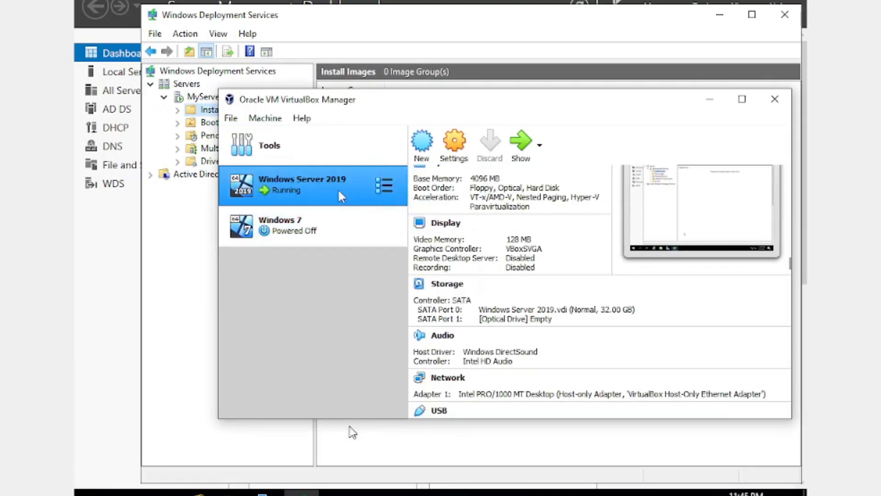
pyautogui.scroll(-3, 500, 243)
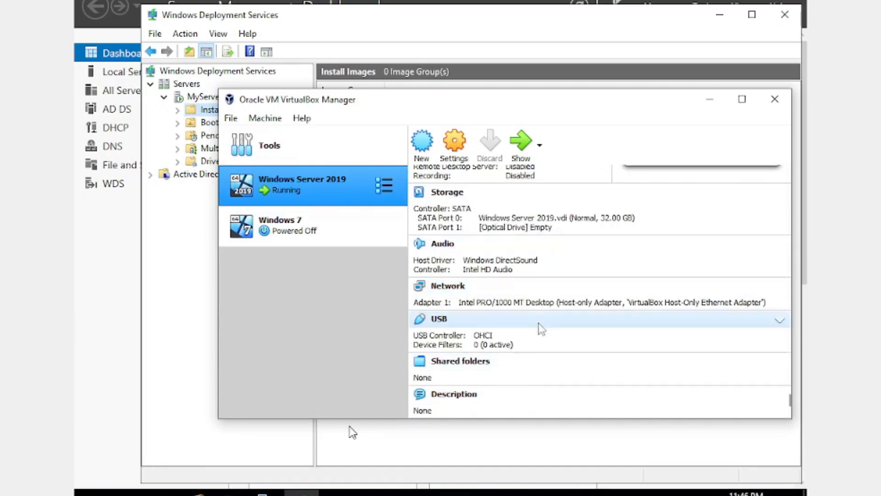
pyautogui.scroll(2, 517, 334)
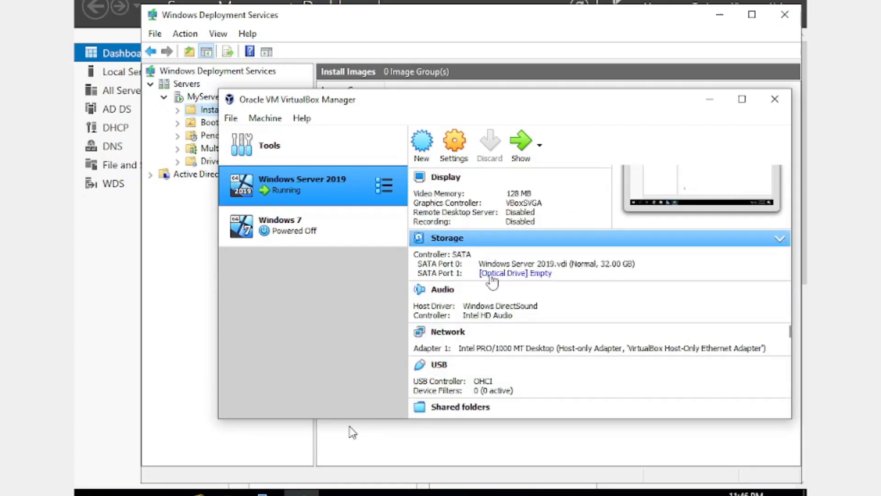
pyautogui.click(524, 277)
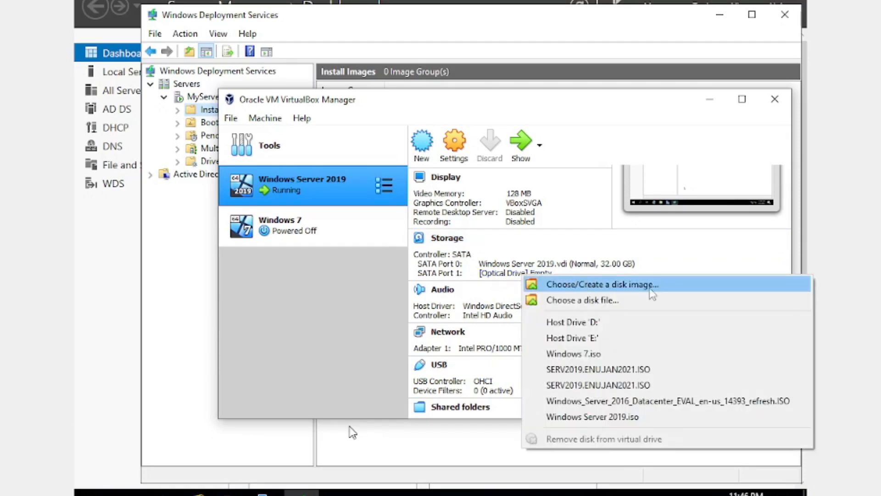
pyautogui.click(606, 303)
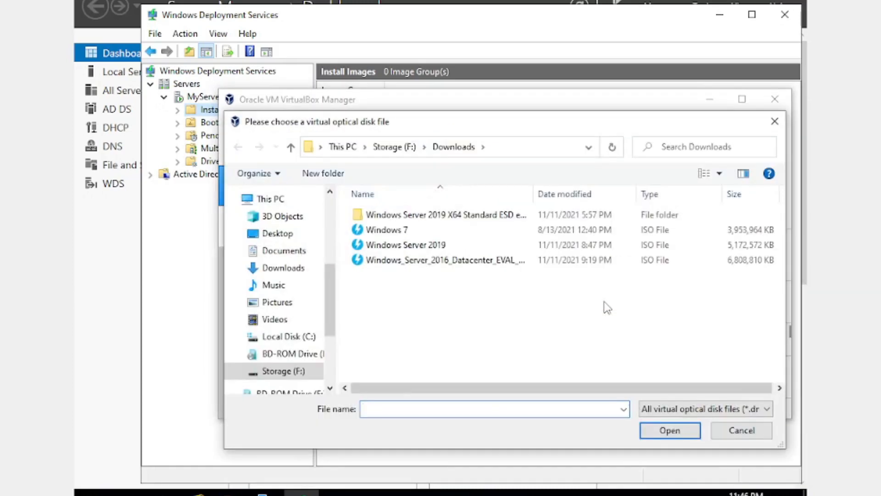
pyautogui.click(397, 233)
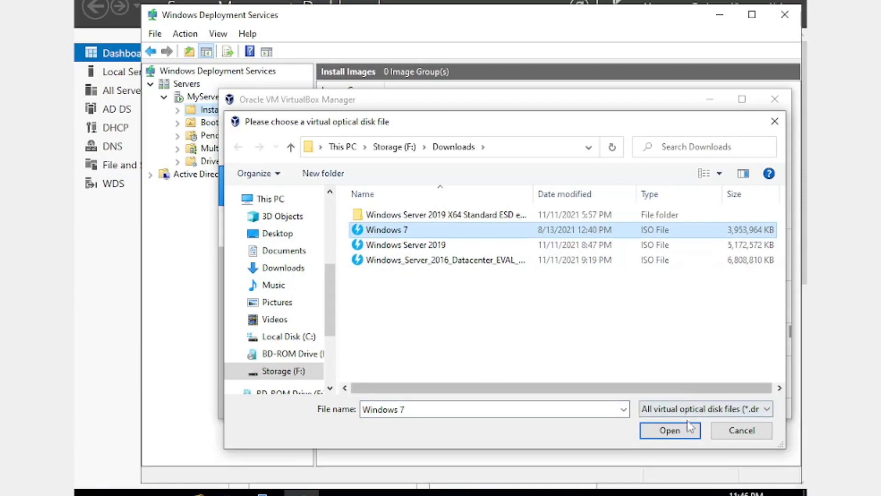
pyautogui.click(670, 432)
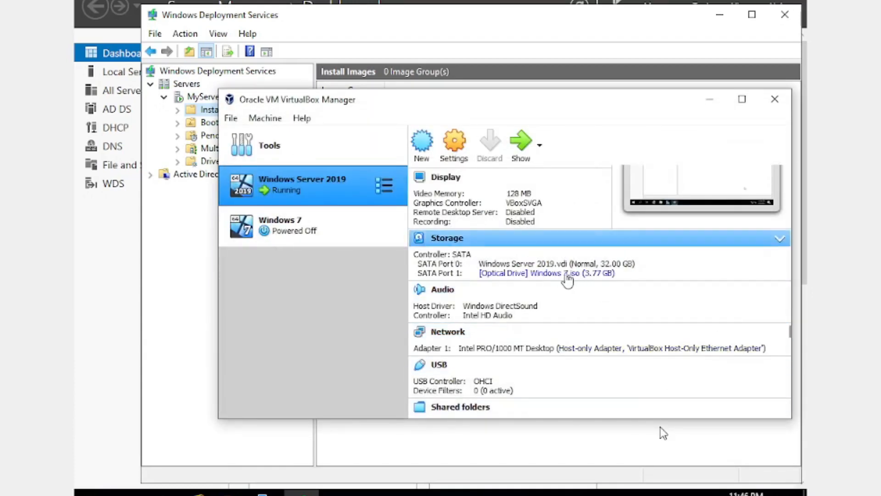
pyautogui.click(711, 100)
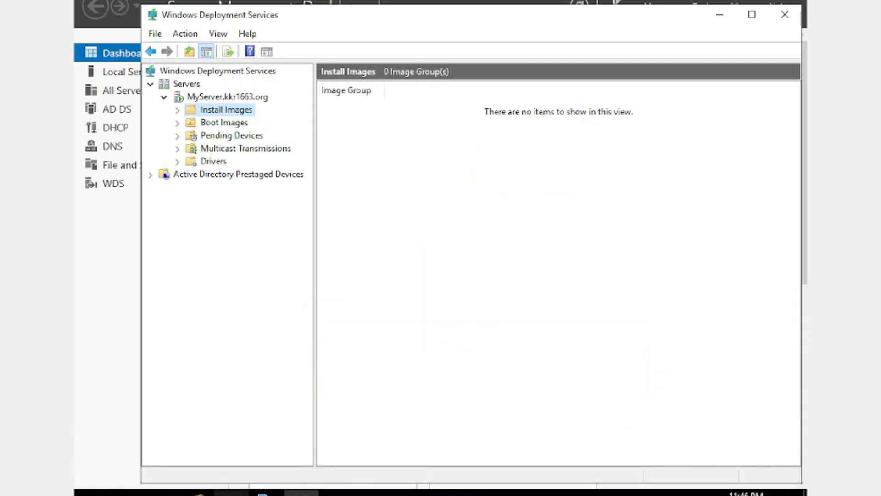
# Check This PC in the server's File Explorer for the mounted disc, and return to the Windows Deployment Services console
pyautogui.click(231, 493)
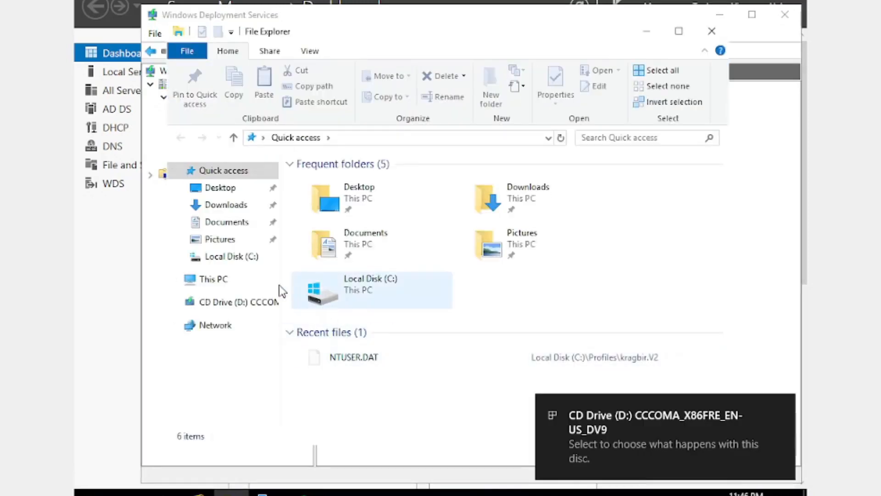
pyautogui.click(221, 281)
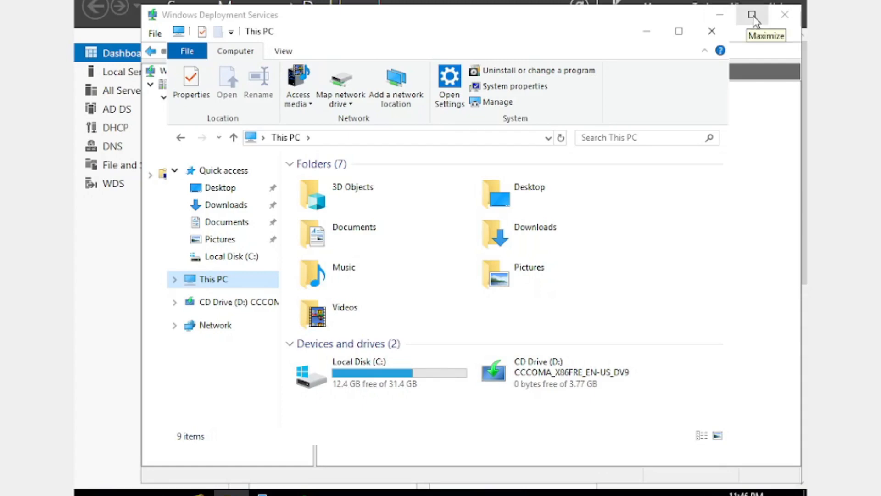
pyautogui.click(728, 14)
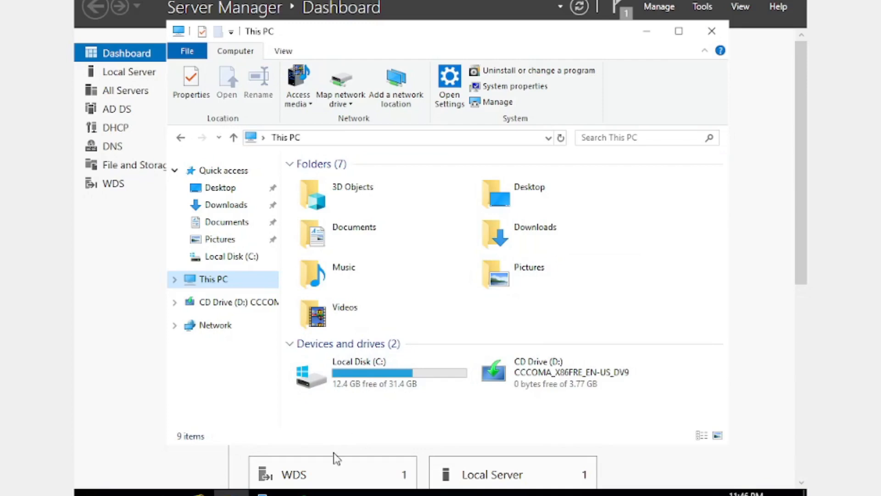
pyautogui.click(266, 494)
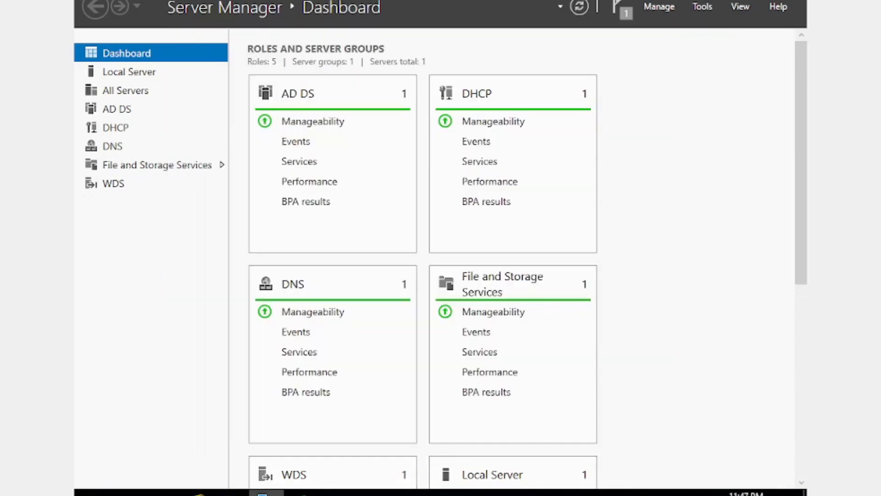
pyautogui.click(301, 494)
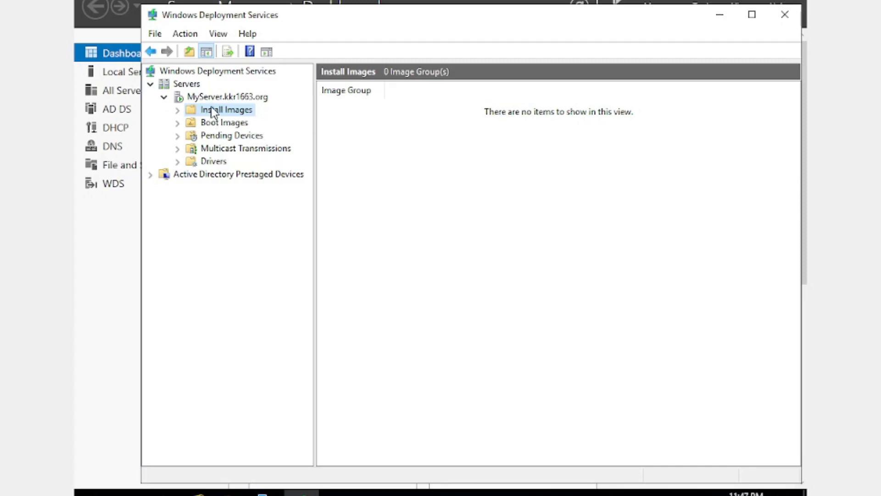
# Start adding an install image under Install Images and create a new image group named "Window 7 image"
pyautogui.rightClick(233, 111)
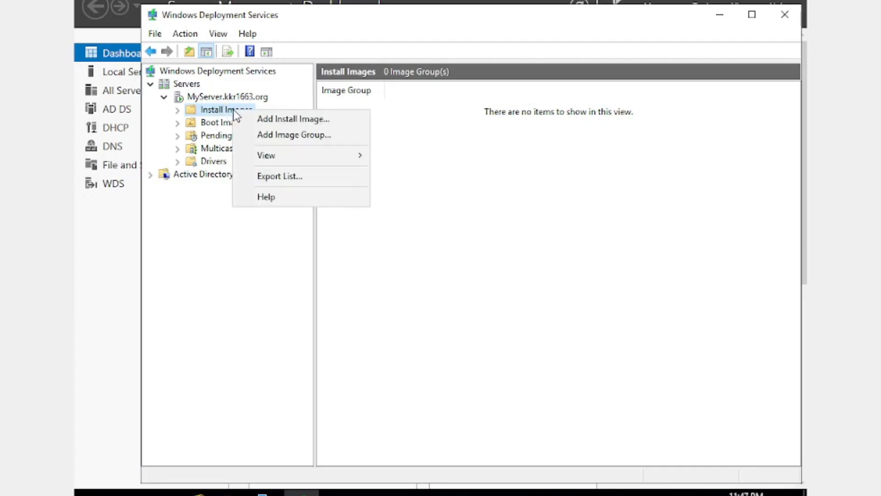
pyautogui.click(301, 120)
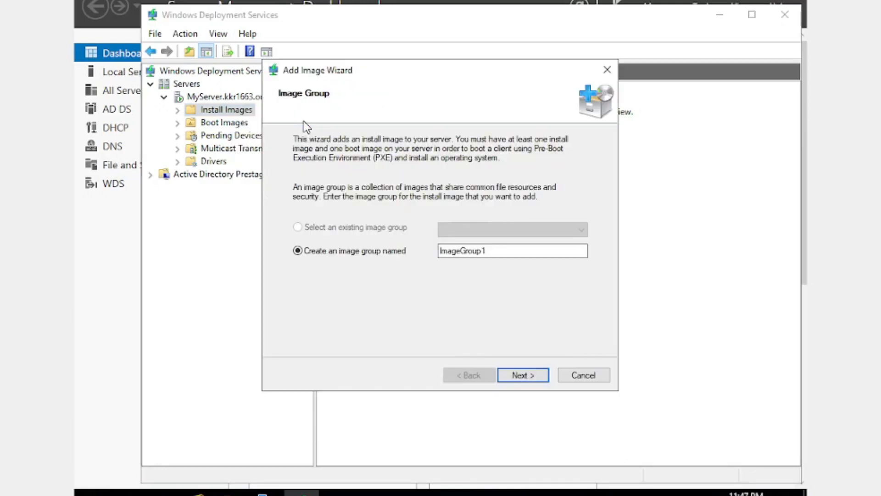
pyautogui.click(490, 251)
pyautogui.moveTo(488, 252); pyautogui.dragTo(439, 252)
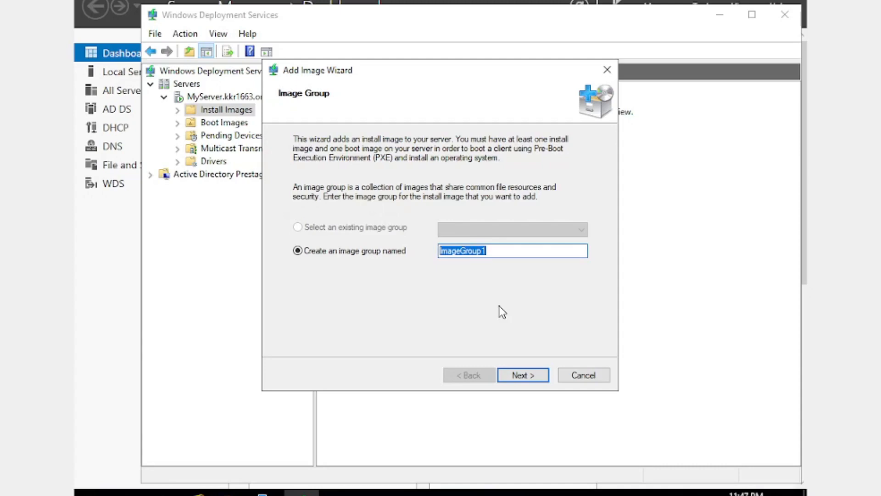
pyautogui.write('Window')
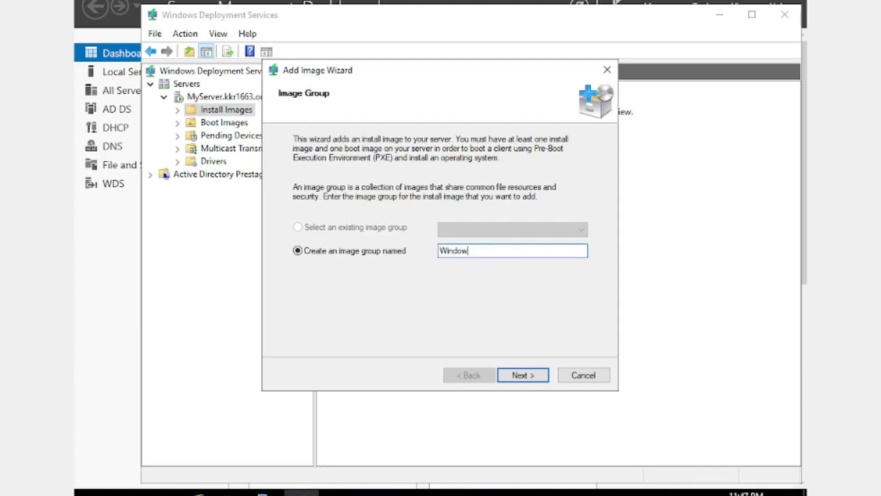
pyautogui.write(' 7 image')
pyautogui.click(522, 376)
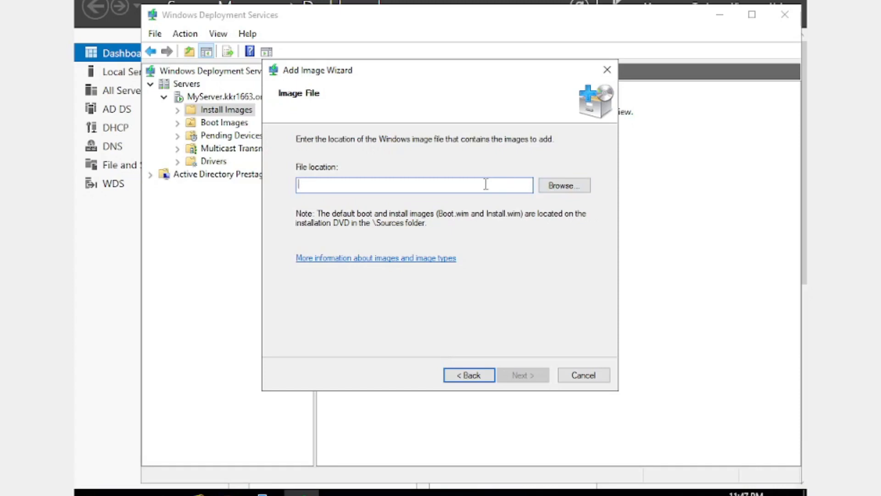
# Choose install.wim from the sources folder on CD Drive (D:) as the Windows image file and continue
pyautogui.click(560, 185)
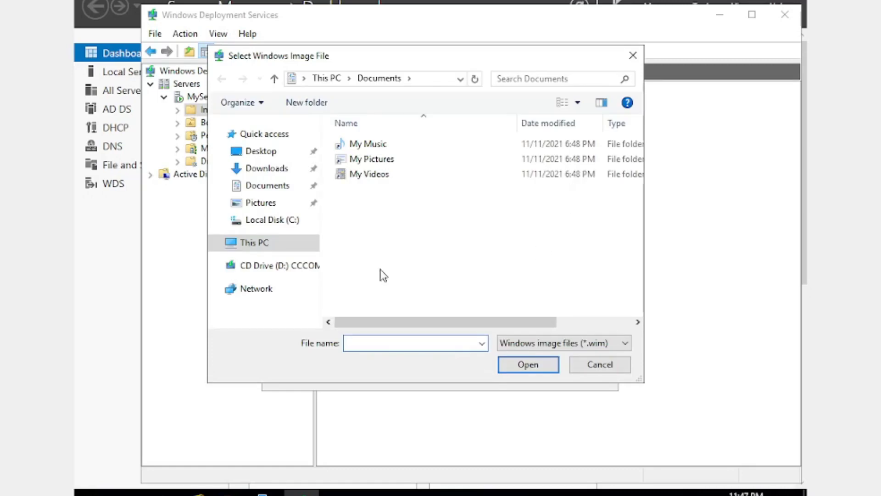
pyautogui.click(304, 270)
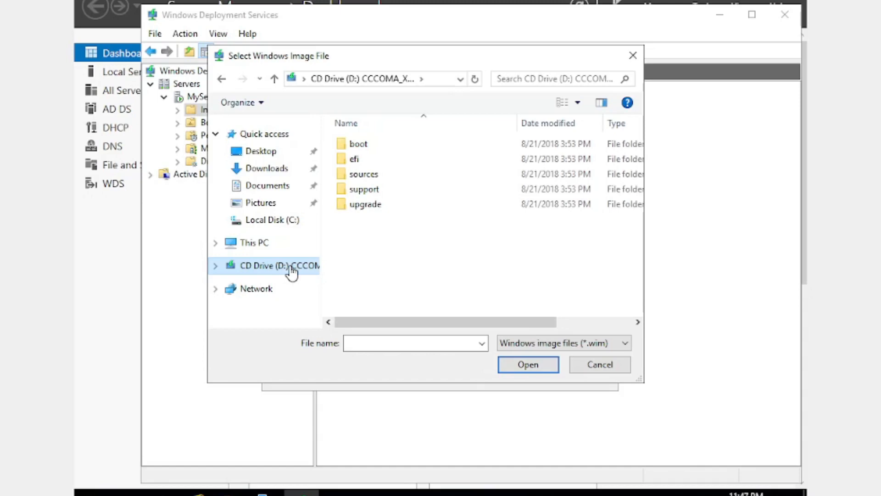
pyautogui.doubleClick(379, 178)
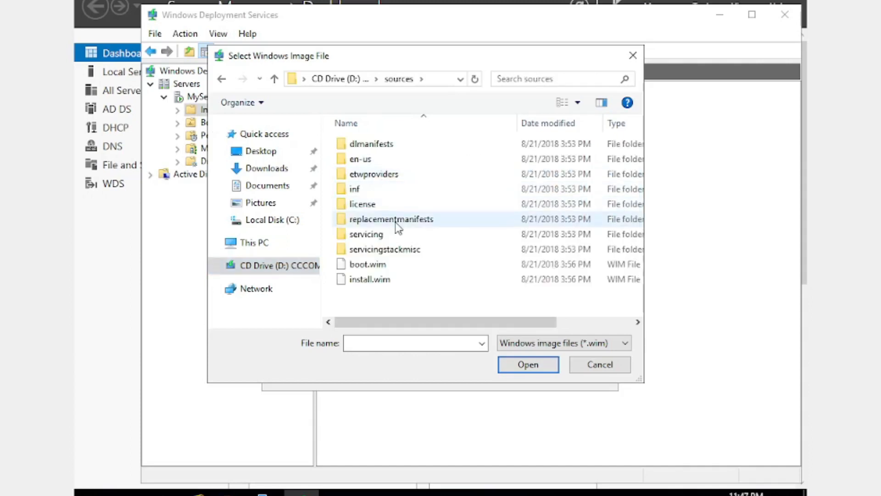
pyautogui.click(386, 281)
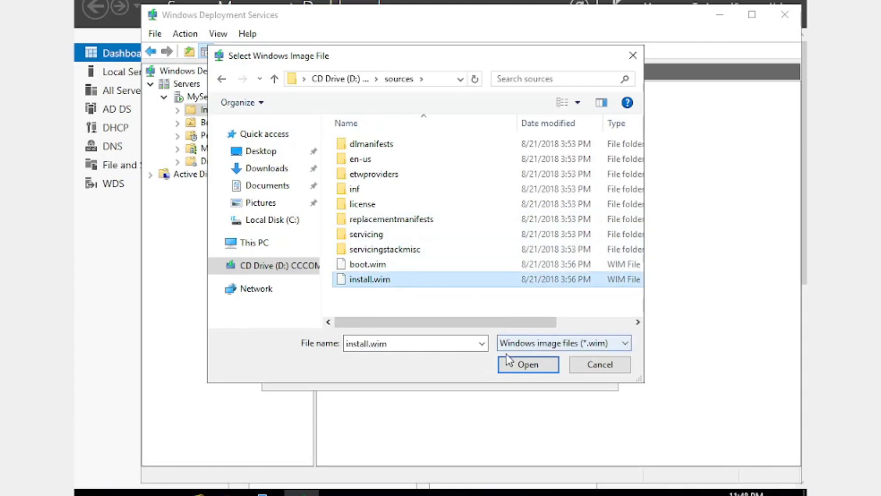
pyautogui.click(511, 366)
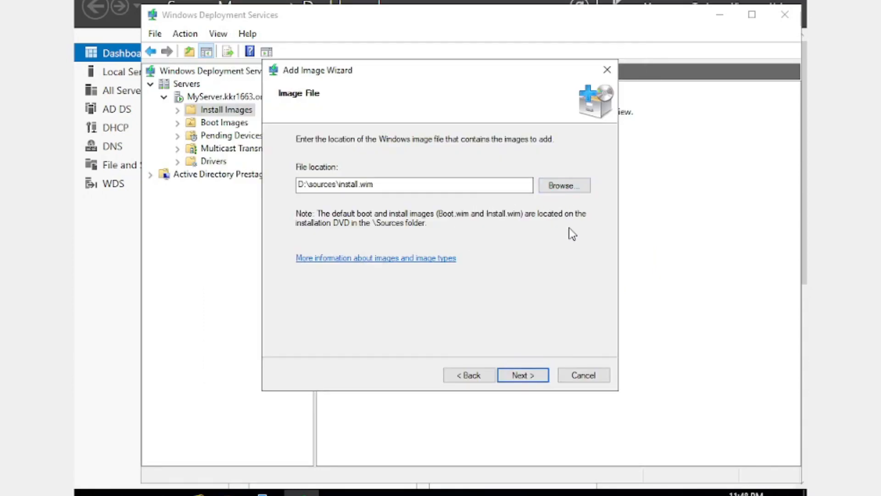
pyautogui.click(528, 378)
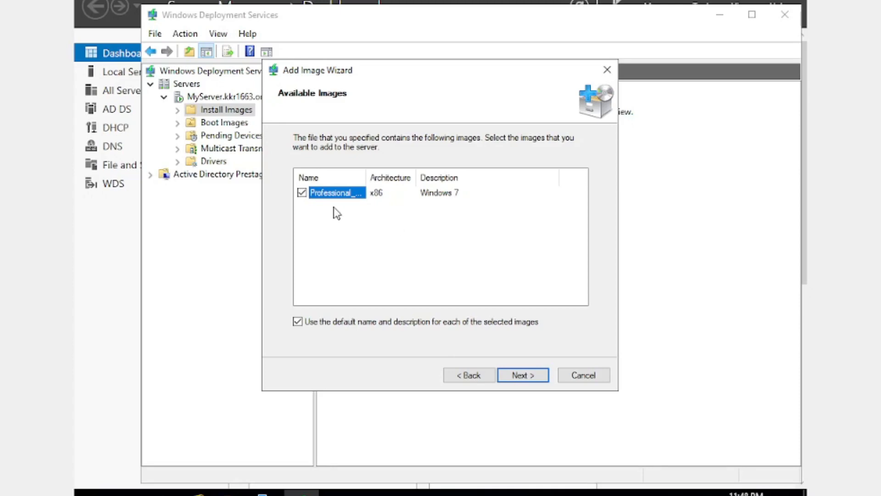
# Add the Professional_6.1.7601 x86 image with its default name and description to the server and finish the wizard
pyautogui.moveTo(364, 171); pyautogui.dragTo(396, 173)
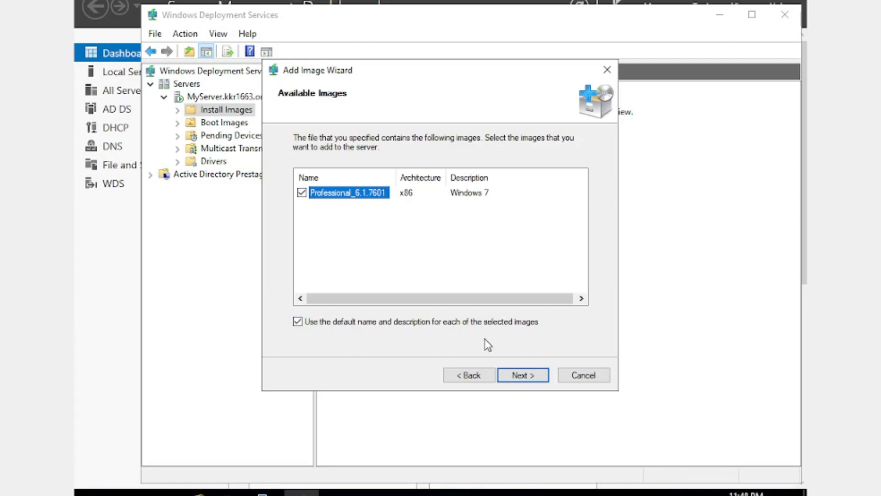
pyautogui.click(528, 374)
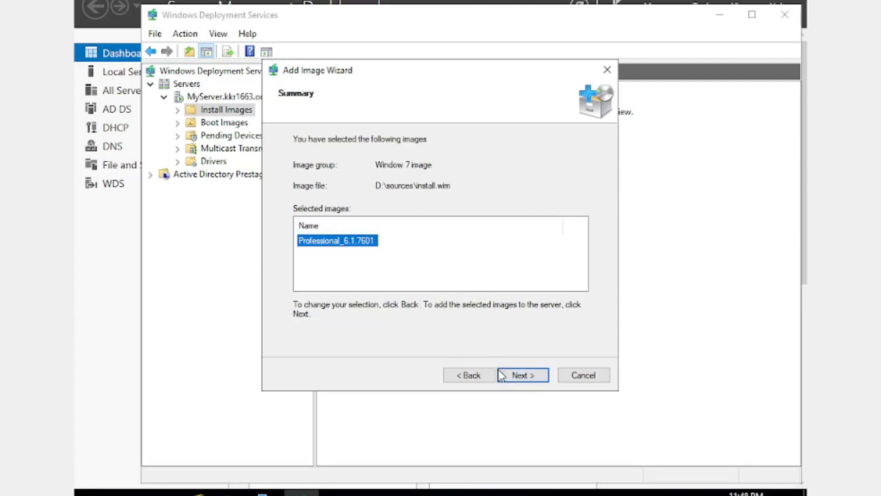
pyautogui.click(524, 377)
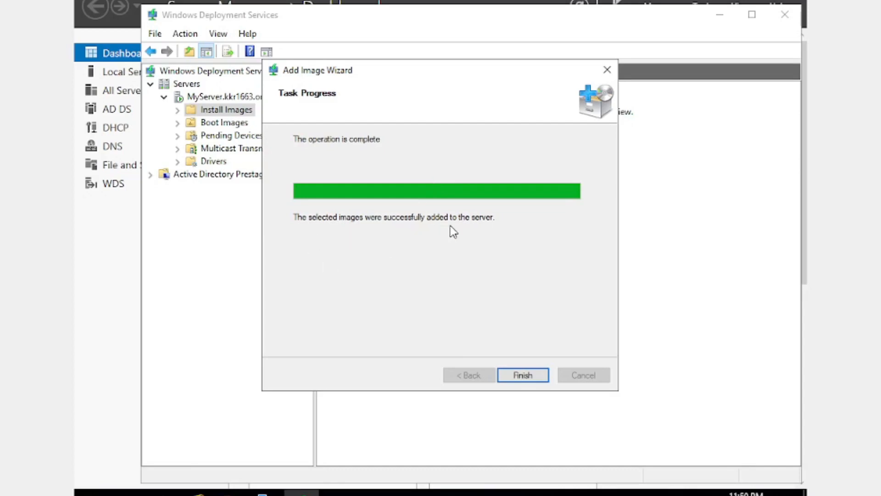
pyautogui.click(523, 376)
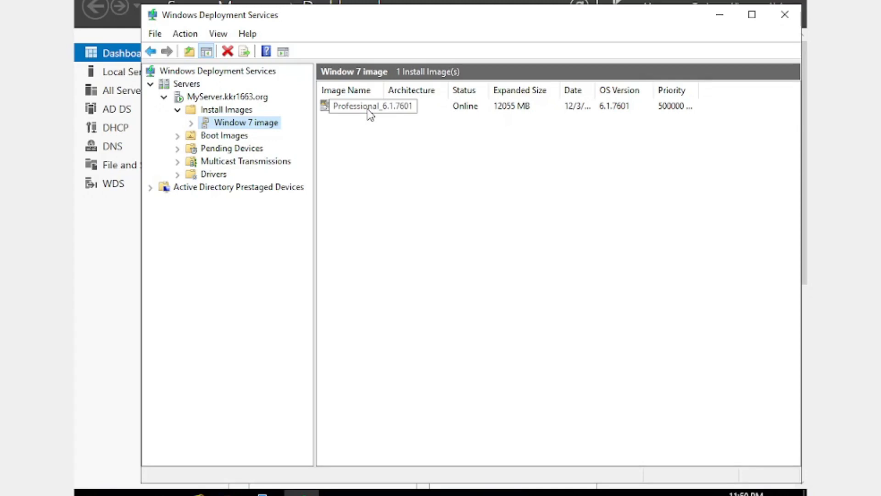
# Start adding a boot image under Boot Images, using boot.wim from the sources folder on CD Drive (D:) as the Windows image file
pyautogui.click(352, 112)
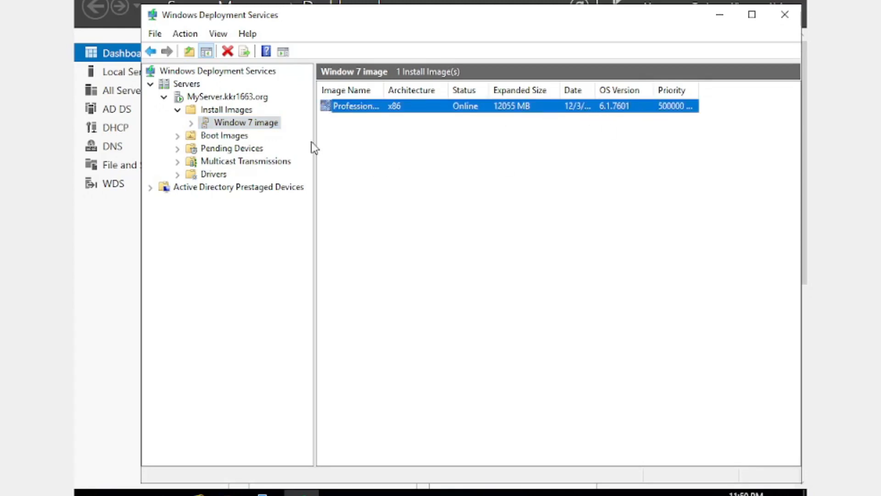
pyautogui.rightClick(216, 137)
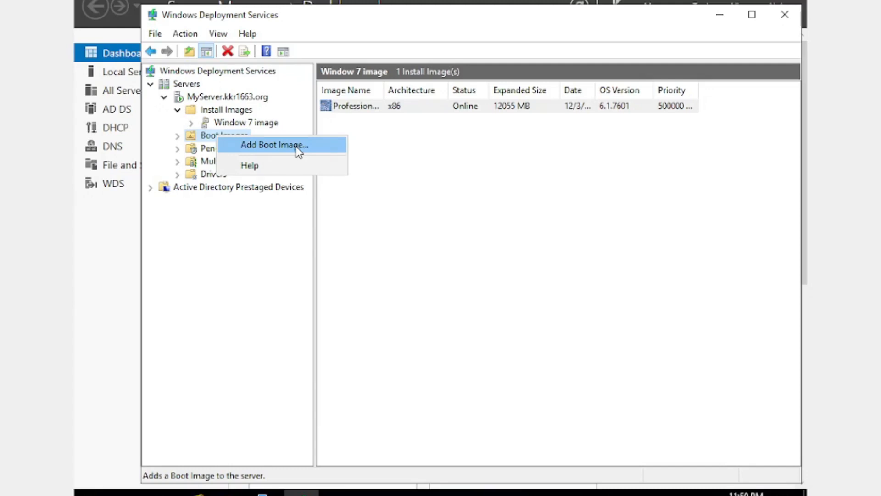
pyautogui.click(298, 152)
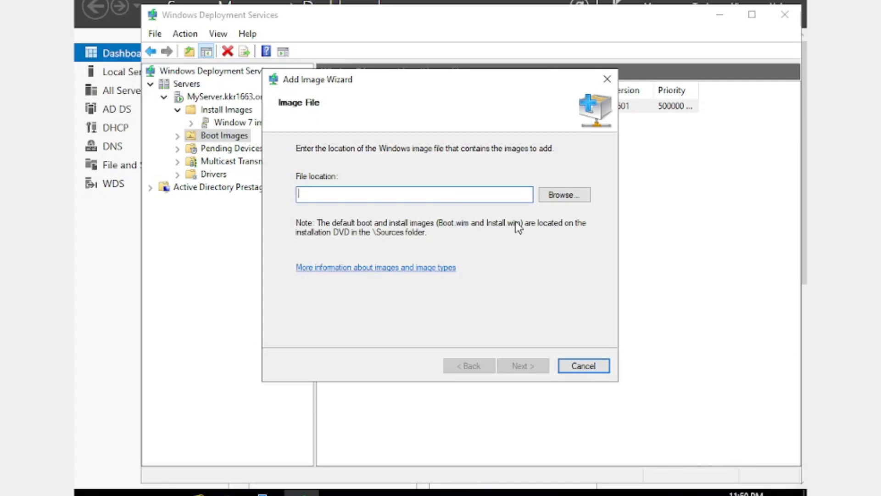
pyautogui.click(577, 198)
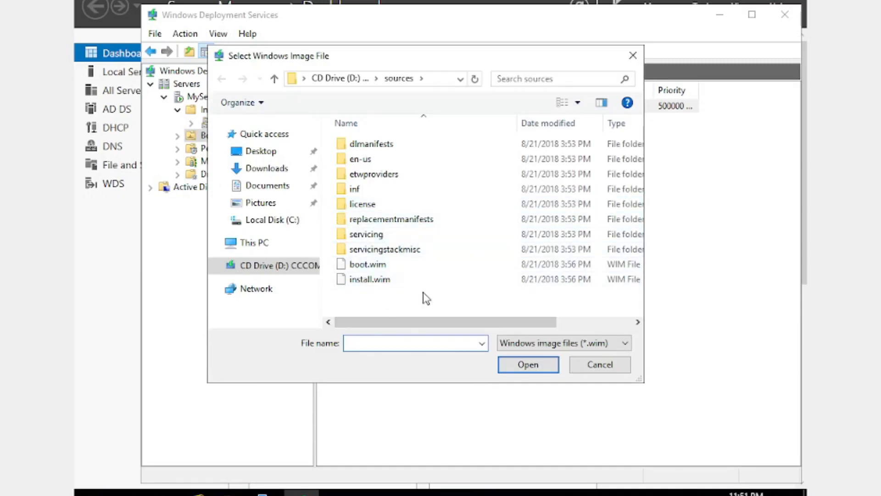
pyautogui.click(372, 268)
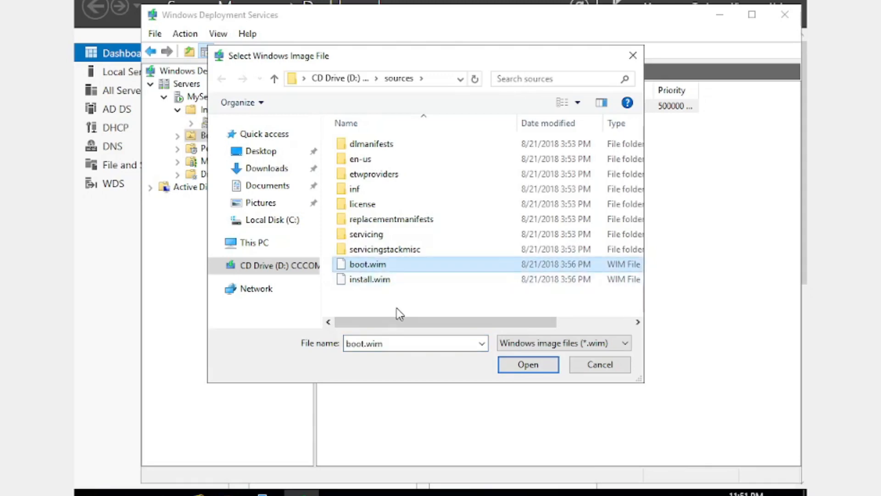
pyautogui.click(523, 365)
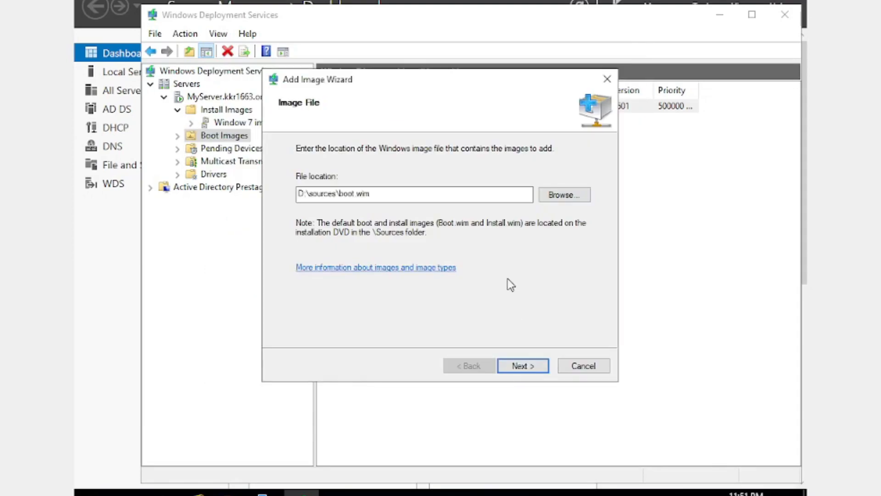
pyautogui.click(521, 365)
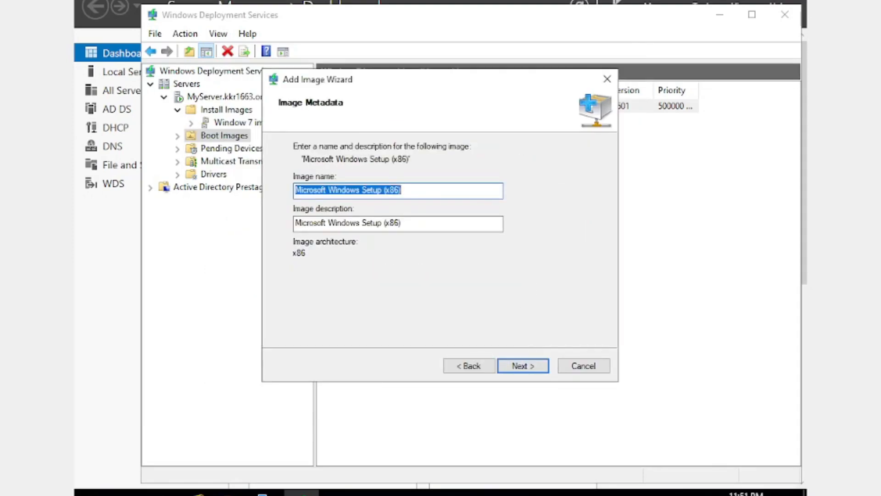
# Name the image "Windows 7 boot image", keep its default description, add it to the server and finish the wizard
pyautogui.write('Windows')
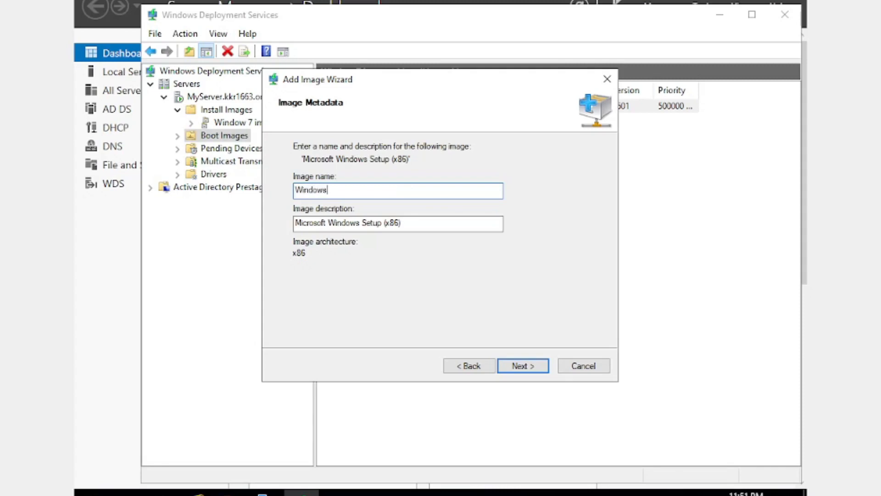
pyautogui.write(' 7 boot image')
pyautogui.click(517, 367)
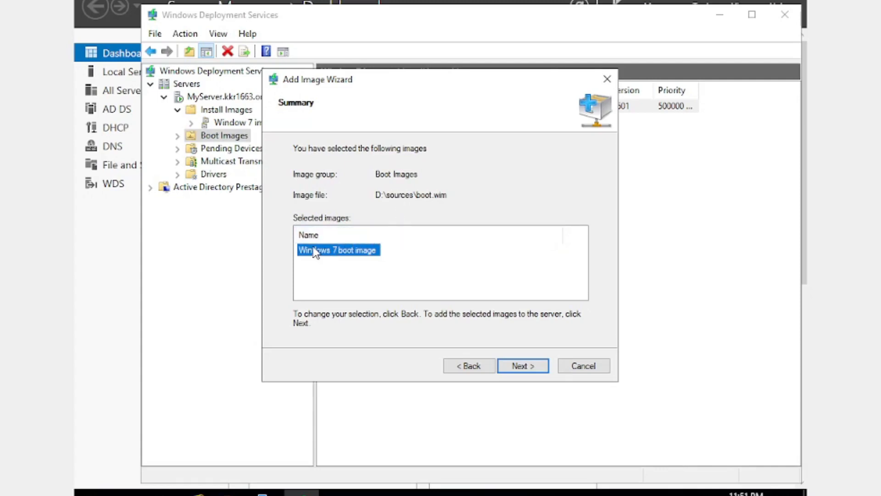
pyautogui.click(523, 366)
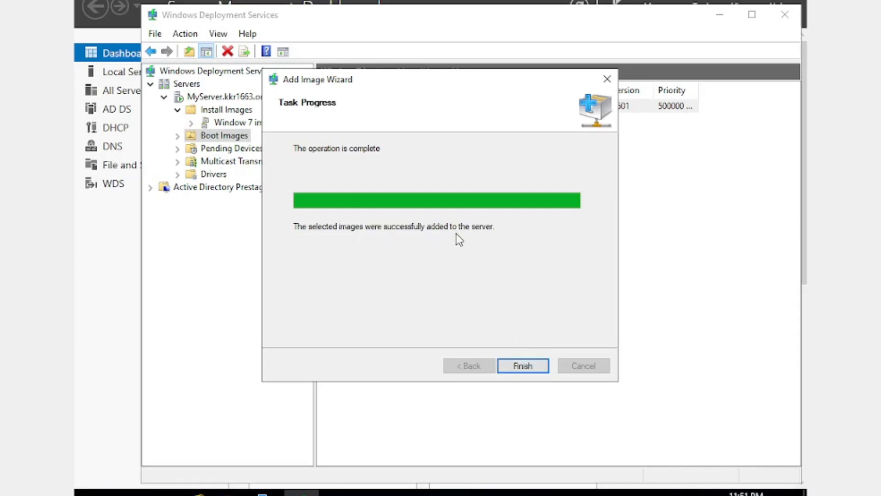
pyautogui.click(522, 366)
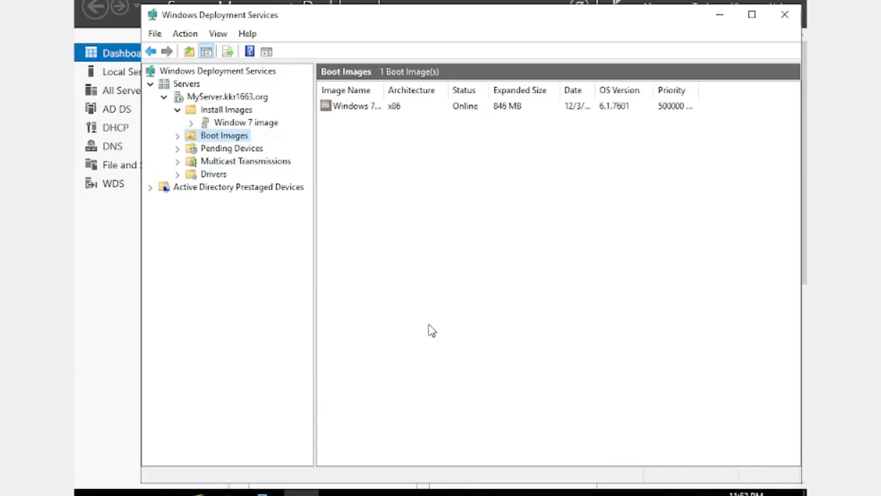
# Check the boot image listed under Boot Images and the install image in the "Window 7 image" group
pyautogui.click(177, 136)
pyautogui.click(354, 107)
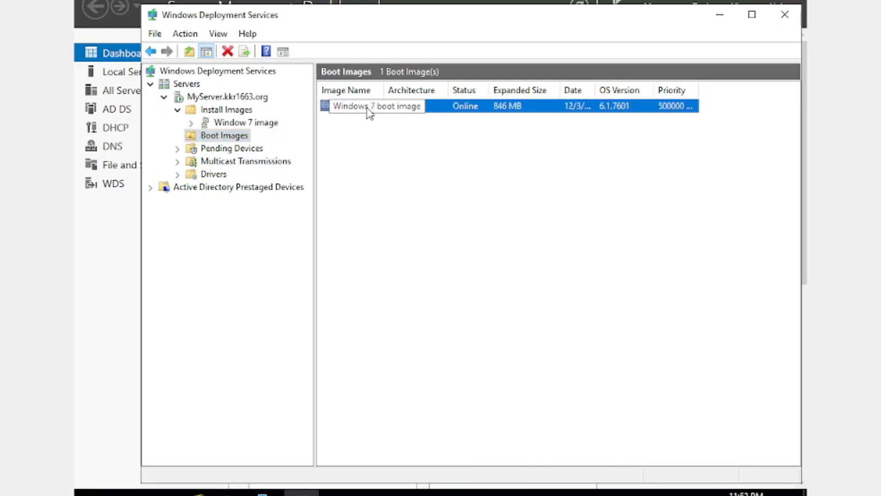
pyautogui.click(237, 123)
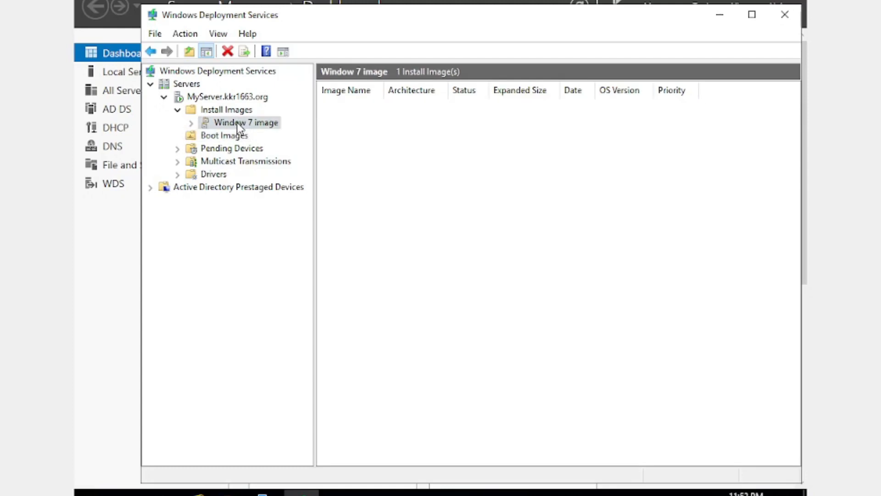